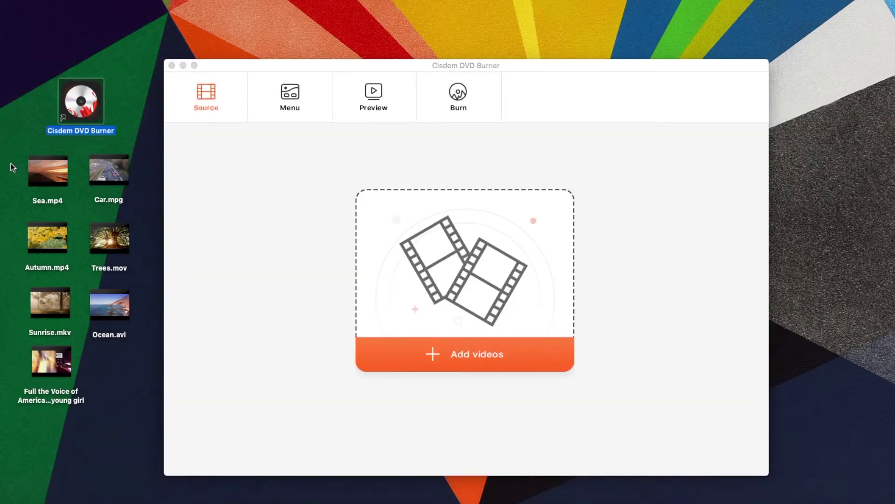
- Import the seven desktop videos, then delete the dark red .m4v clip, leaving six
left_click_drag(8, 158, 133, 390)
left_click_drag(42, 181, 261, 190)
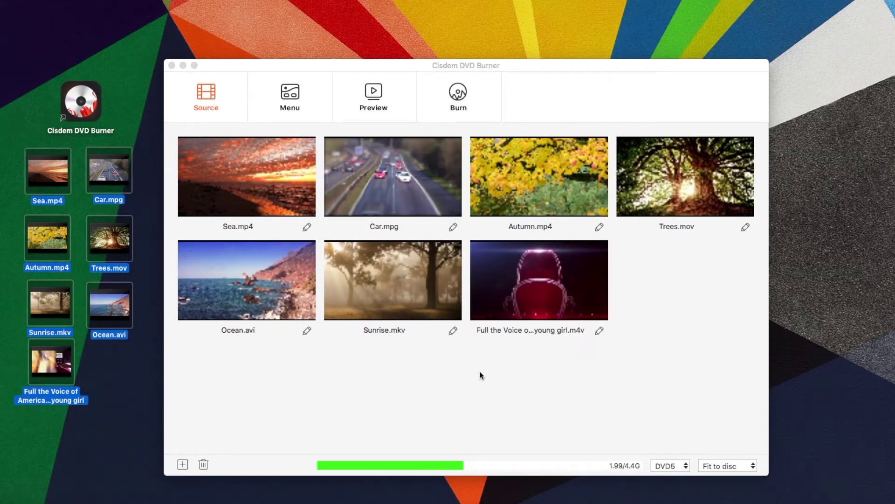
left_click(495, 325)
left_click(495, 325)
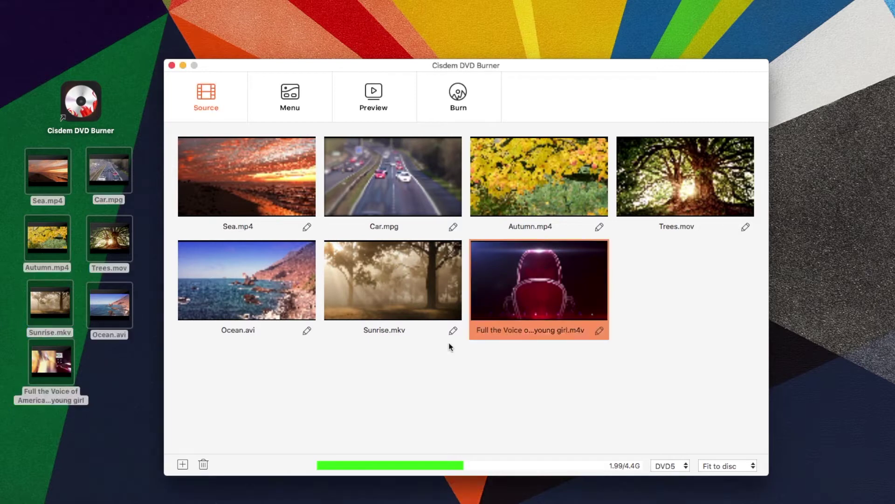
left_click(204, 464)
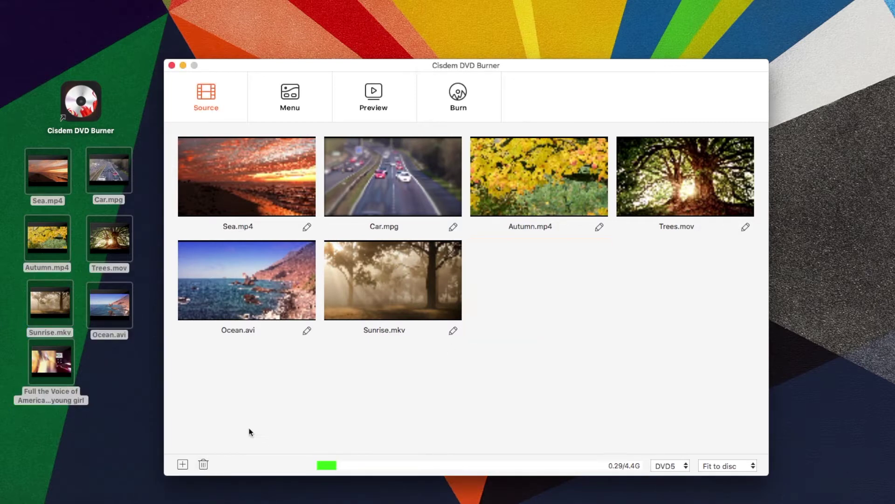
left_click(163, 386)
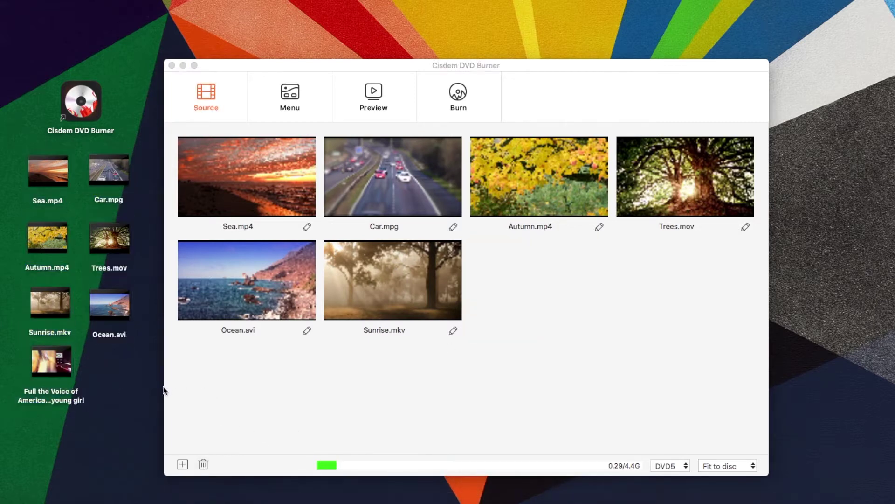
mouse_move(249, 225)
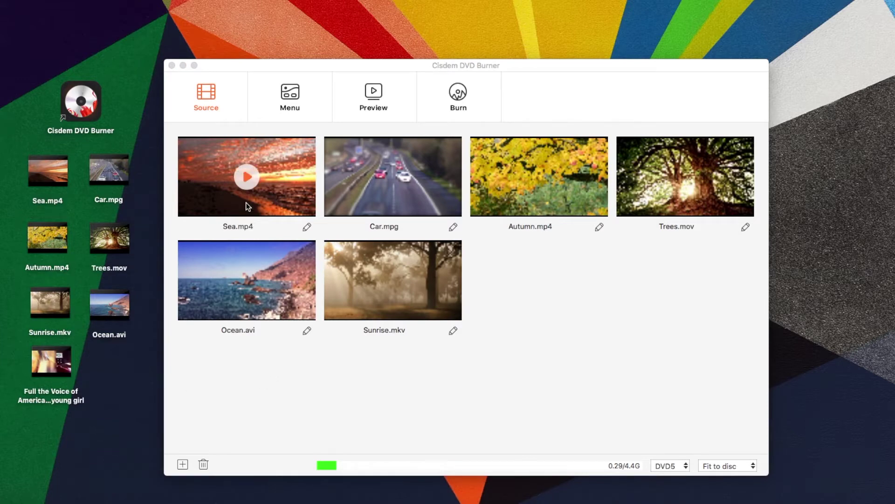
left_click(246, 177)
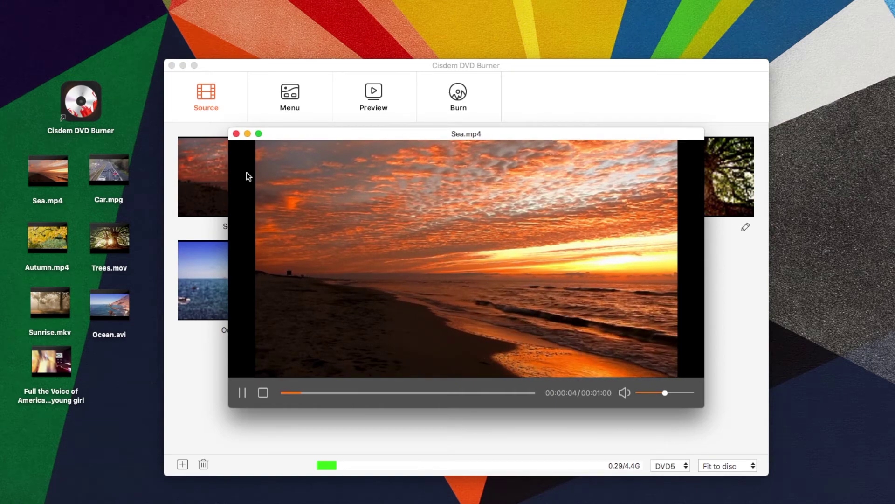
left_click(236, 134)
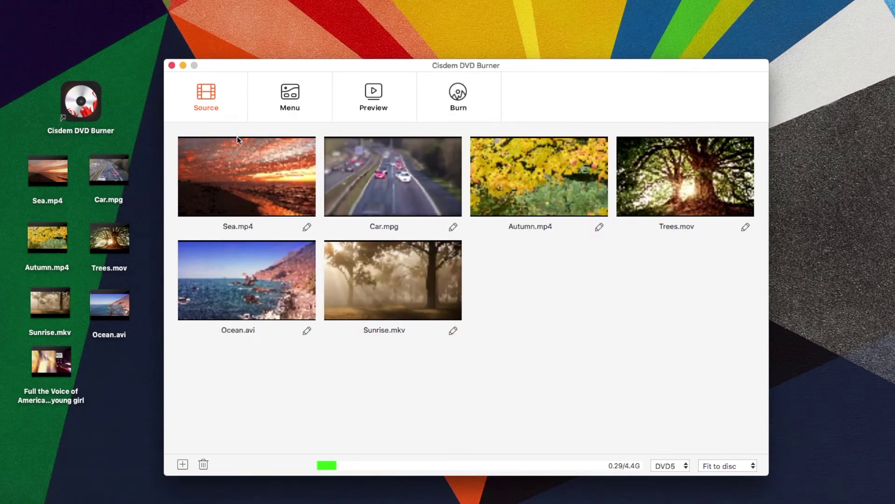
left_click(307, 227)
- Trim Sea.mp4 to run from 00:00:10 to 00:00:51
left_click_drag(366, 6, 365, 49)
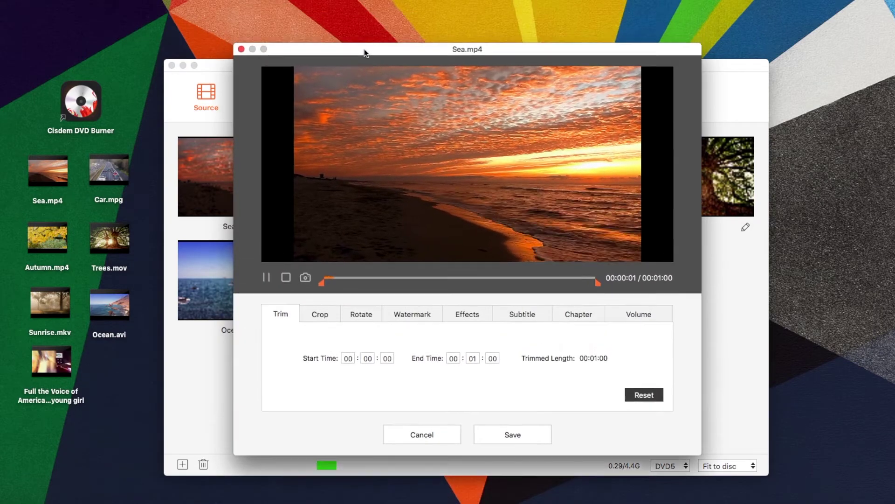
left_click_drag(322, 281, 377, 280)
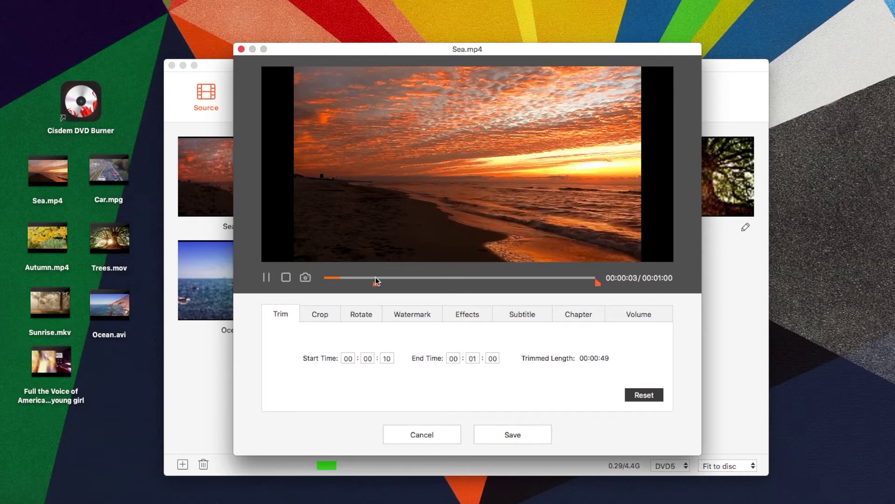
left_click_drag(598, 282, 558, 284)
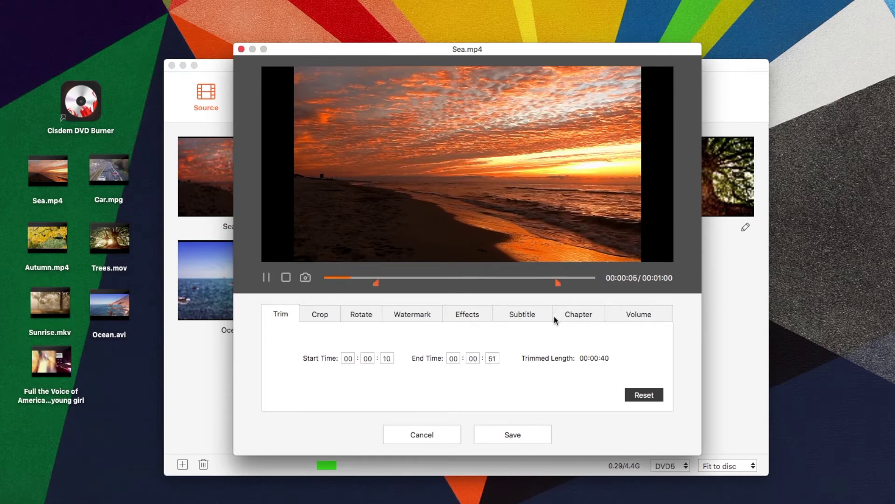
- Crop the frame to 1,773×997 with left offset 71 and top 25
left_click(326, 318)
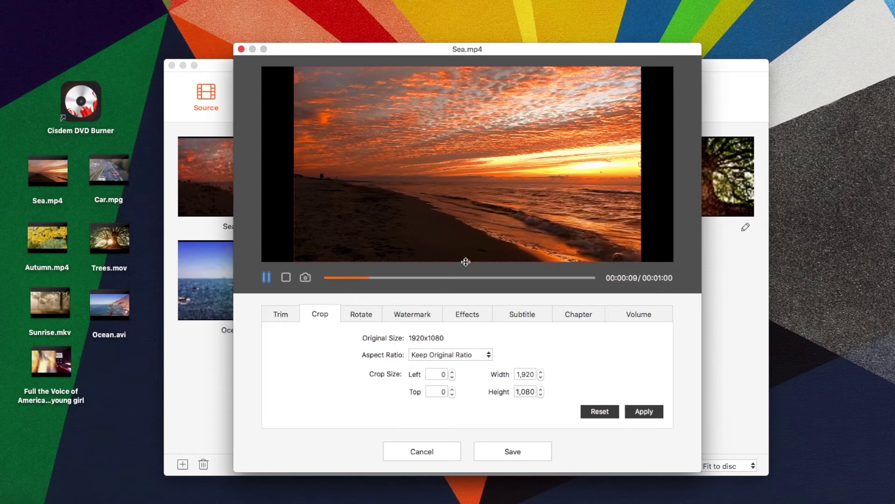
left_click_drag(466, 262, 444, 180)
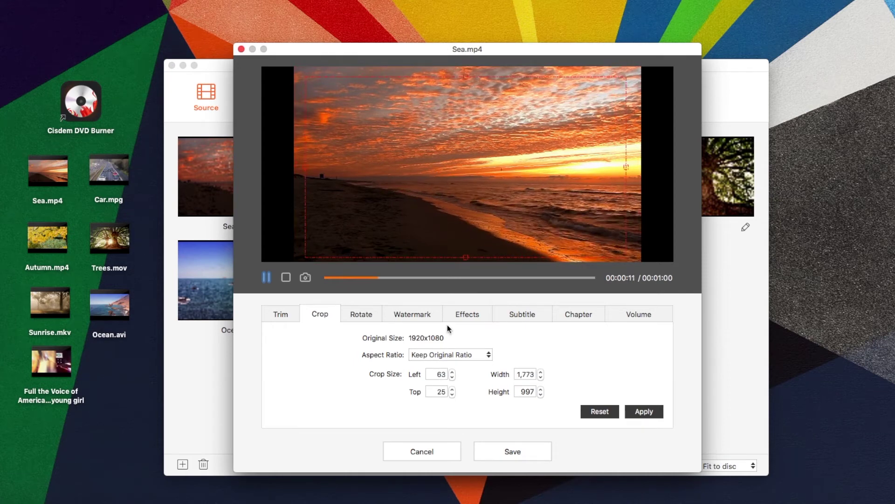
left_click(452, 373)
left_click(452, 372)
left_click(452, 372)
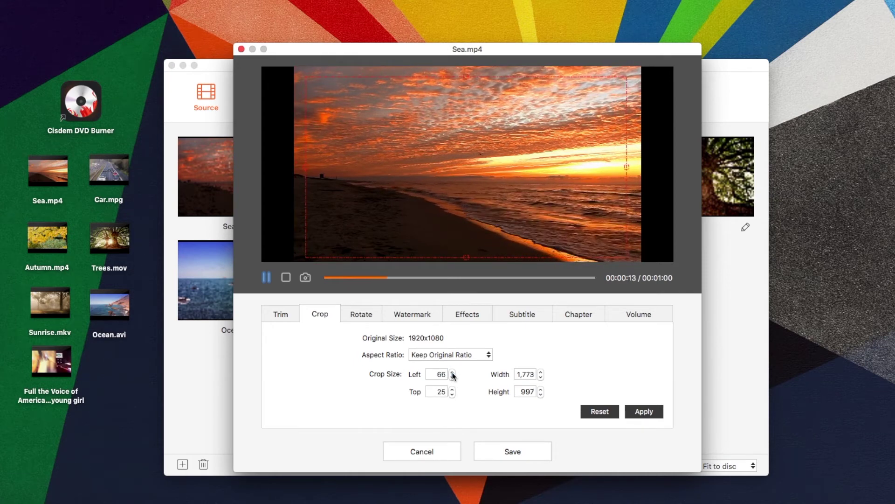
left_click(452, 372)
left_click(452, 372)
left_click(452, 372)
left_click(452, 372)
left_click(452, 373)
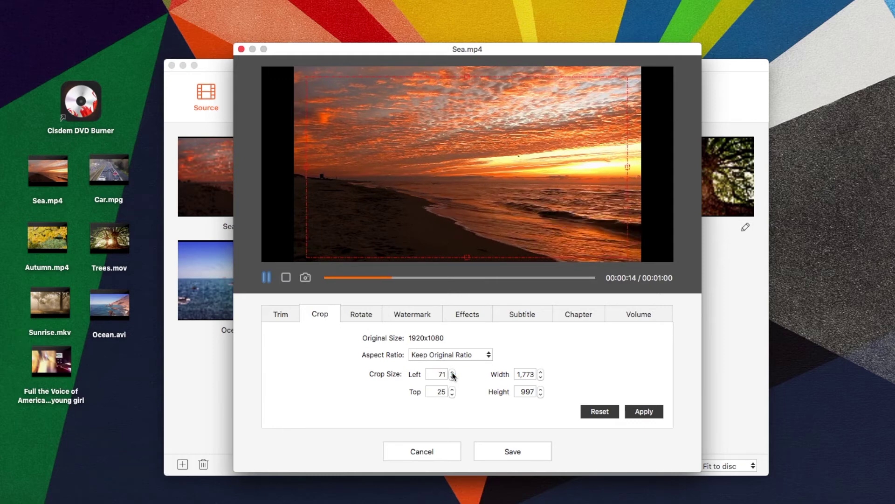
left_click(489, 355)
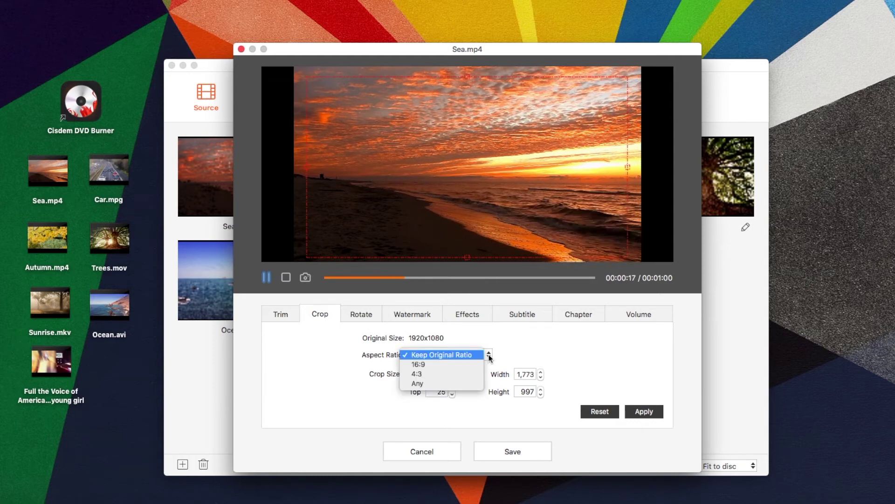
- Try rotating left/right and flipping horizontally/vertically, then reset to the original orientation
left_click(363, 315)
left_click(363, 316)
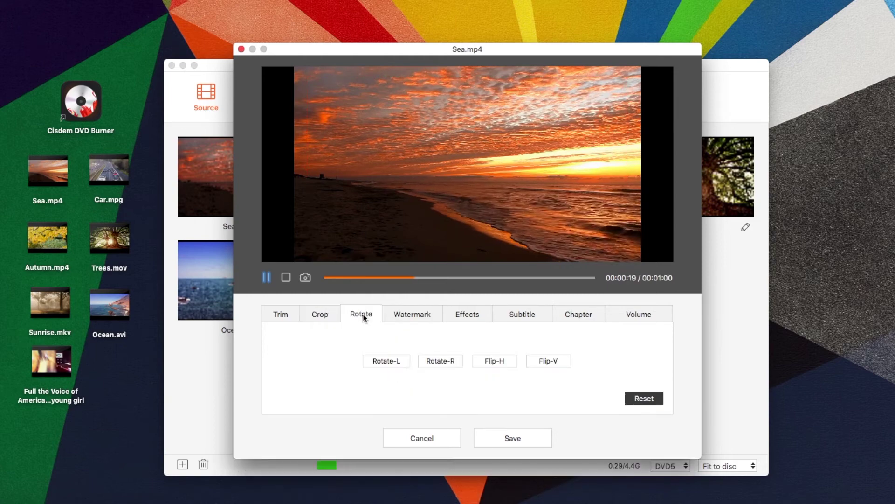
left_click(385, 359)
left_click(435, 360)
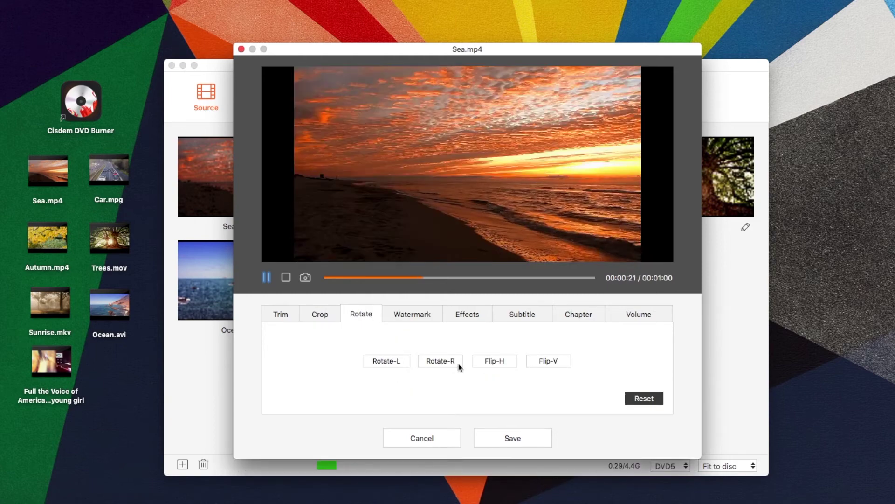
left_click(485, 360)
left_click(541, 362)
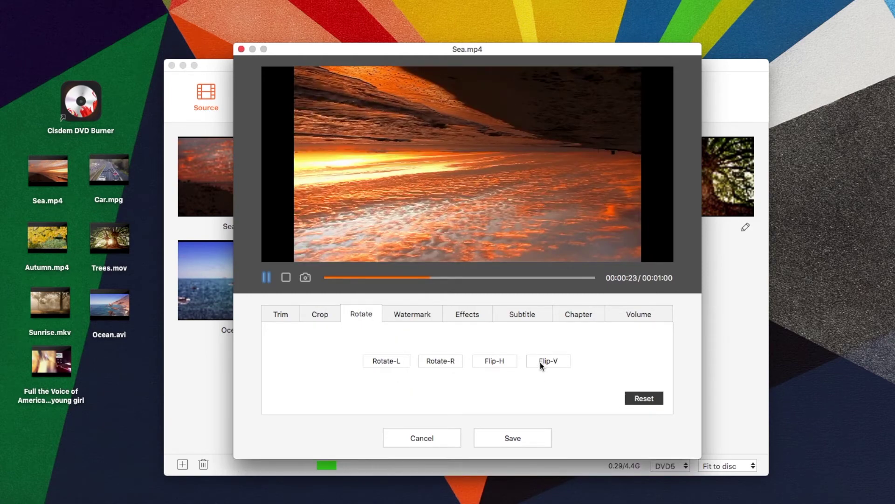
left_click(646, 395)
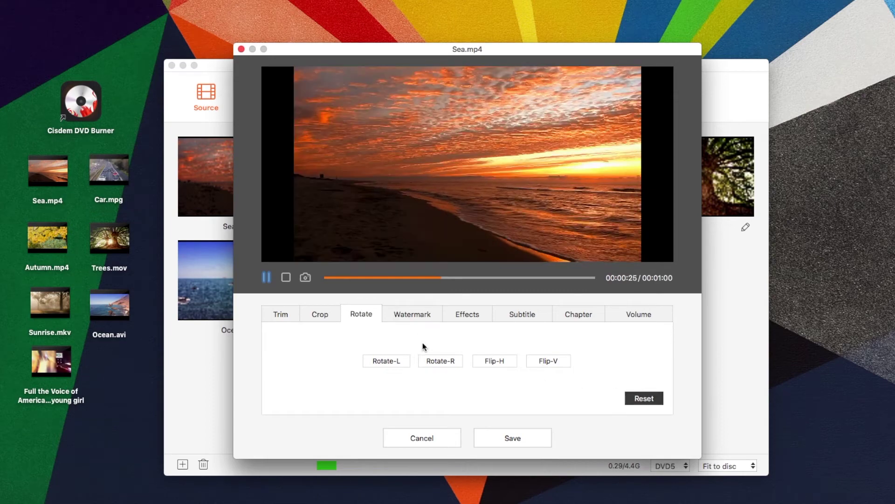
- Add a 'Cisdem' text watermark and raise its opacity
left_click(410, 320)
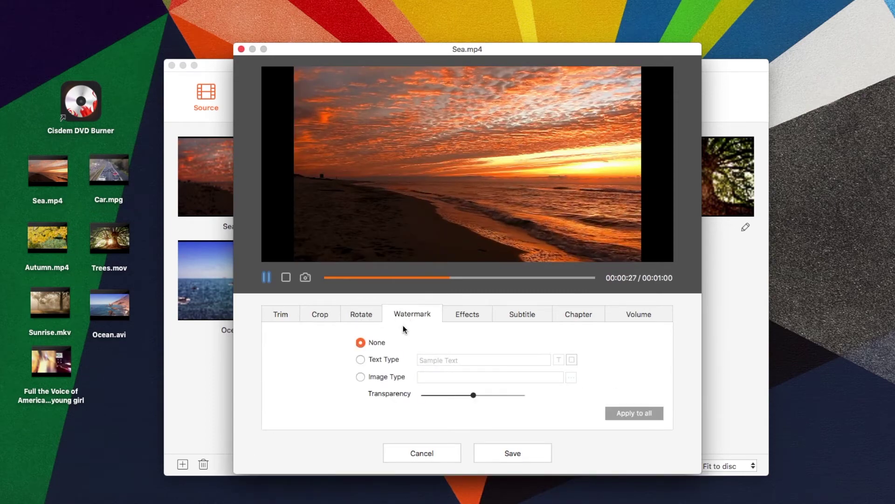
left_click(361, 359)
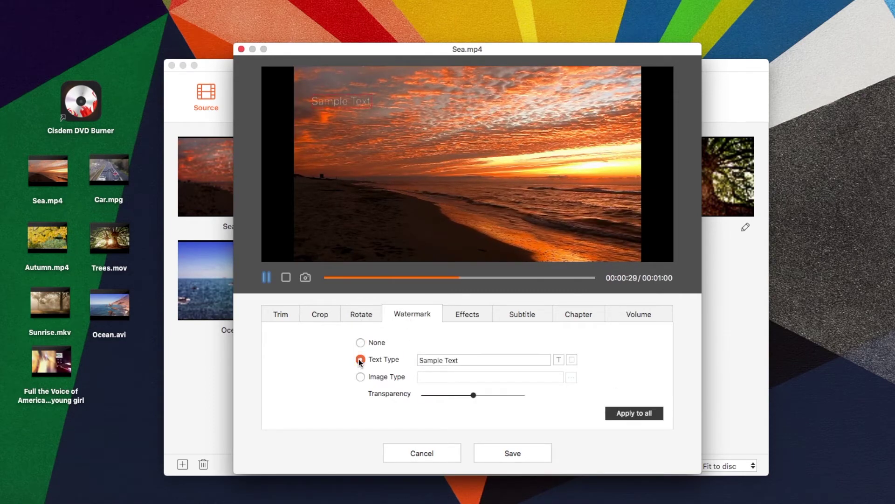
triple_click(463, 360)
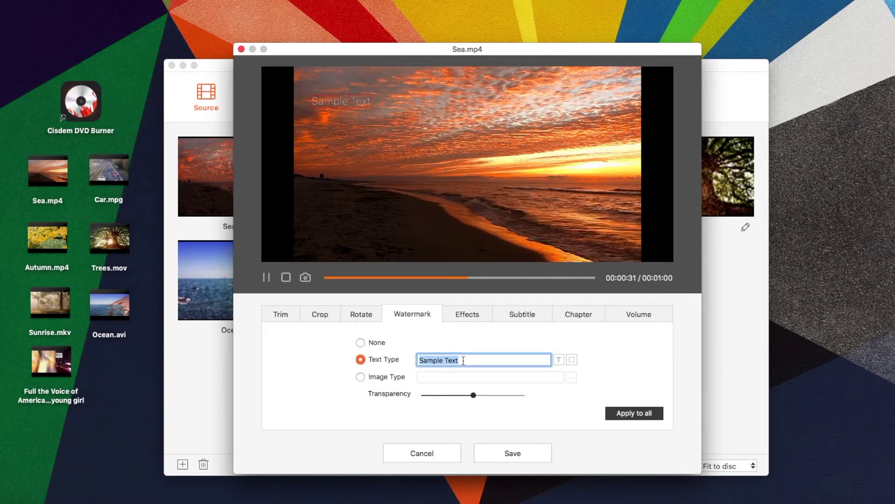
type("Cisdem")
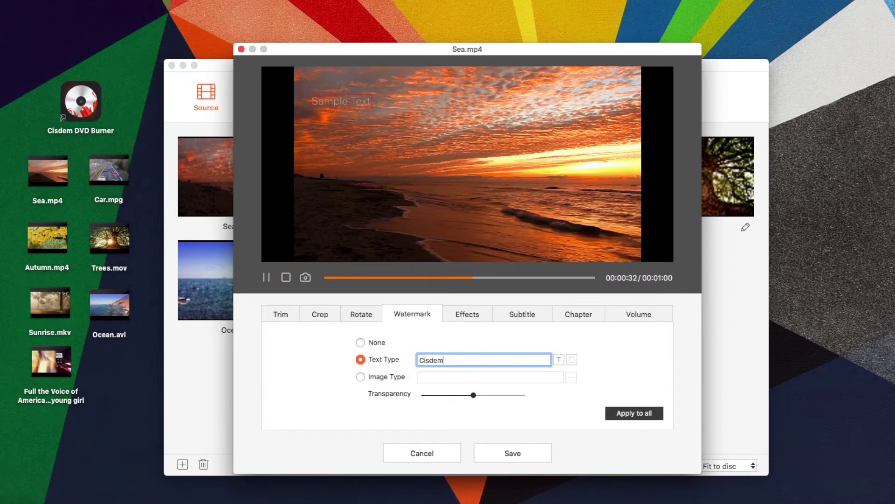
key("Return")
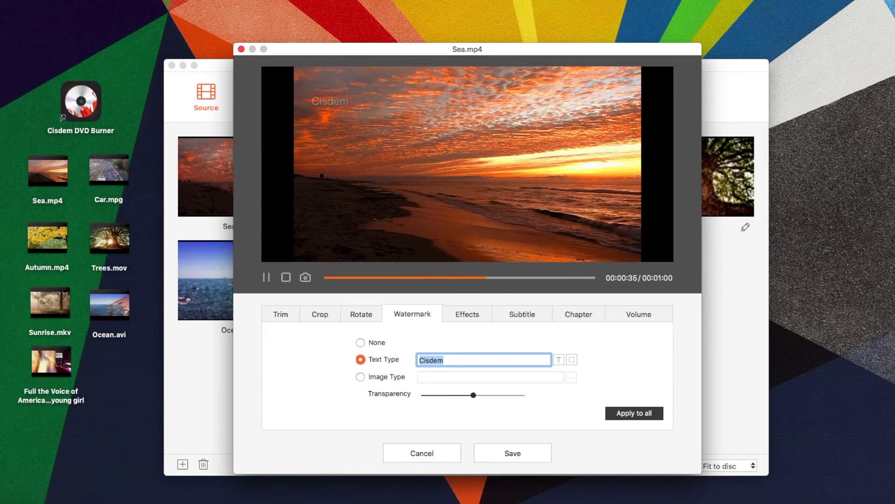
left_click_drag(474, 395, 513, 395)
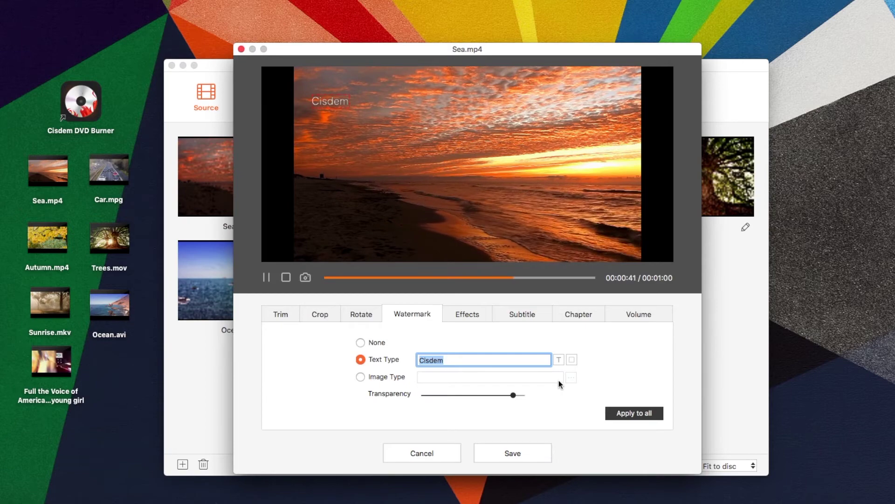
- Adjust Sea.mp4's colour: raise saturation and brightness slightly, and reduce the tint
left_click(472, 314)
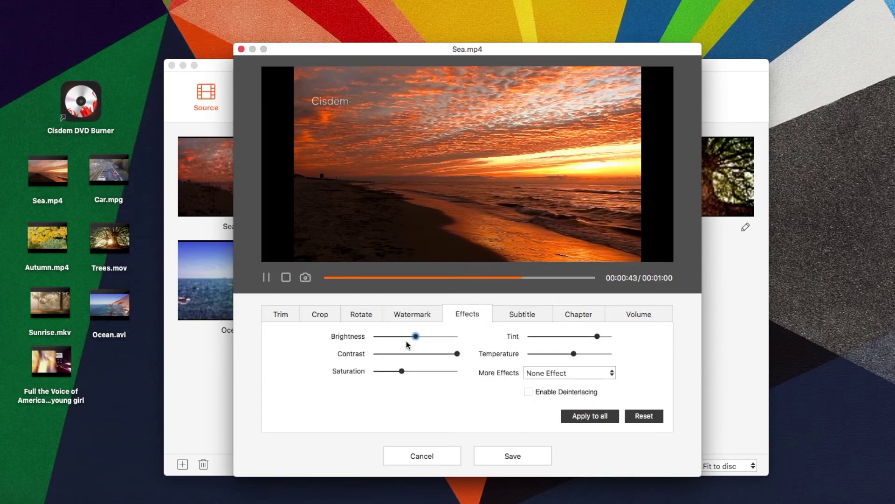
left_click_drag(416, 336, 446, 353)
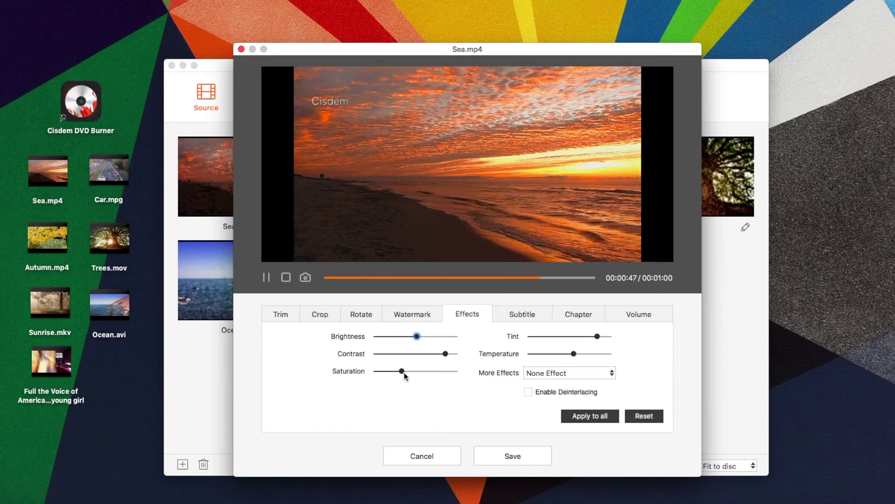
left_click_drag(404, 373, 414, 372)
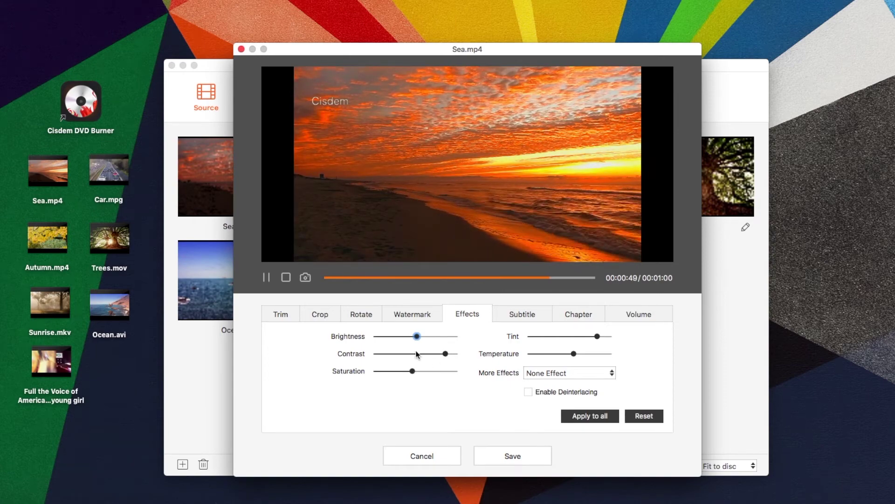
left_click_drag(417, 336, 420, 336)
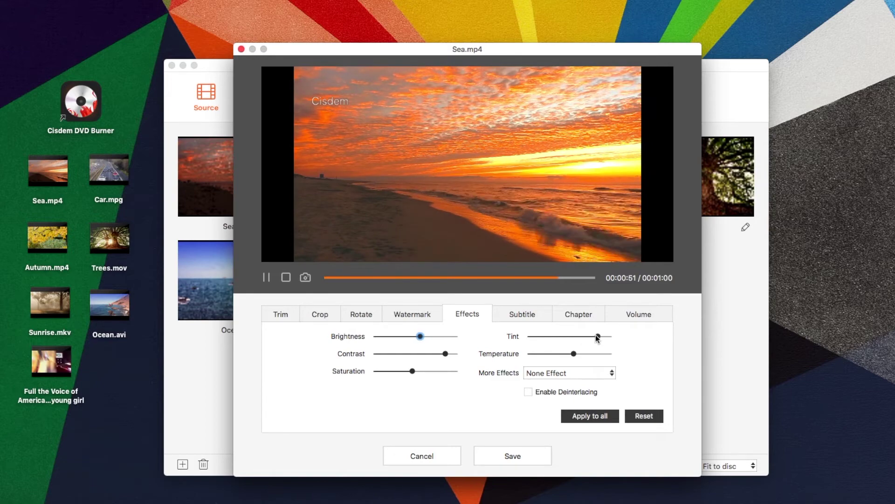
left_click_drag(597, 336, 575, 353)
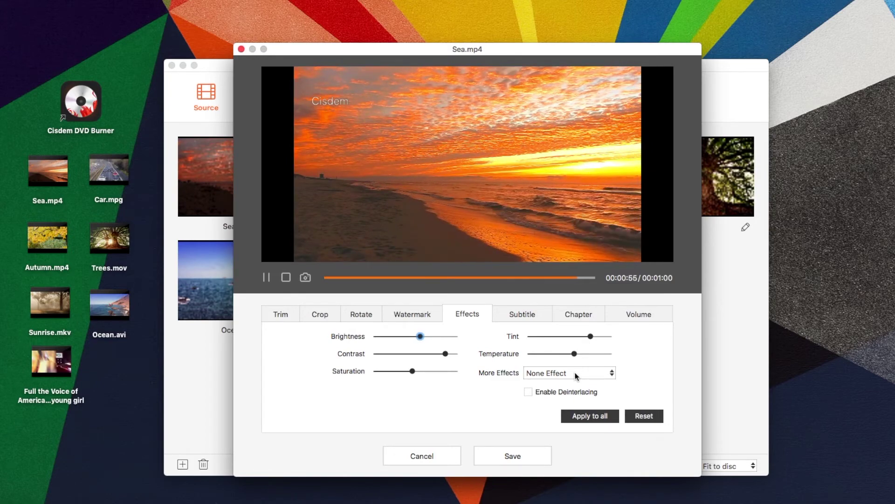
- Keep None Effect for extra effects and No Subtitle for subtitles
left_click(611, 373)
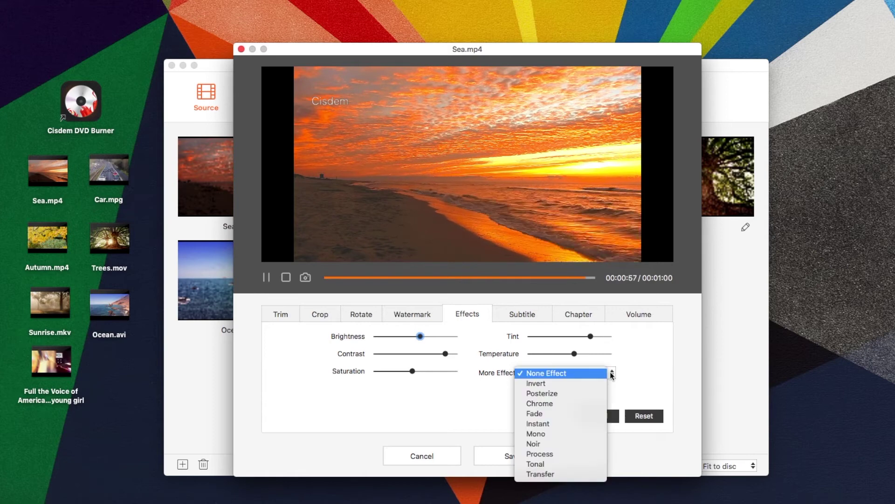
left_click(531, 316)
left_click(530, 315)
left_click(557, 347)
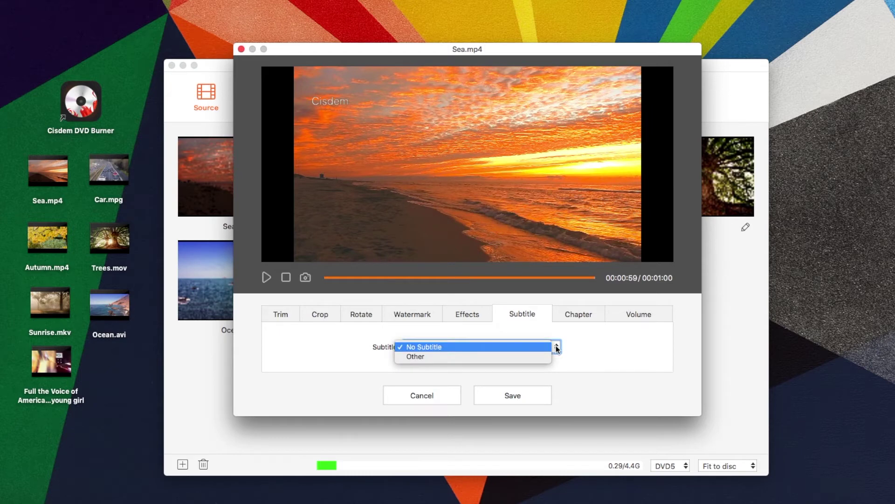
left_click(575, 314)
- Add chapter markers at 0:15 and 0:42 to Sea.mp4
left_click(574, 314)
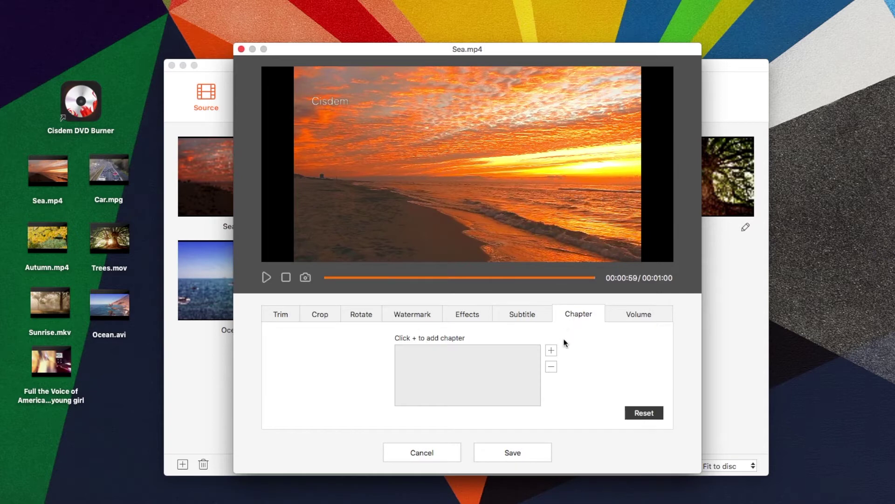
left_click(552, 350)
double_click(532, 355)
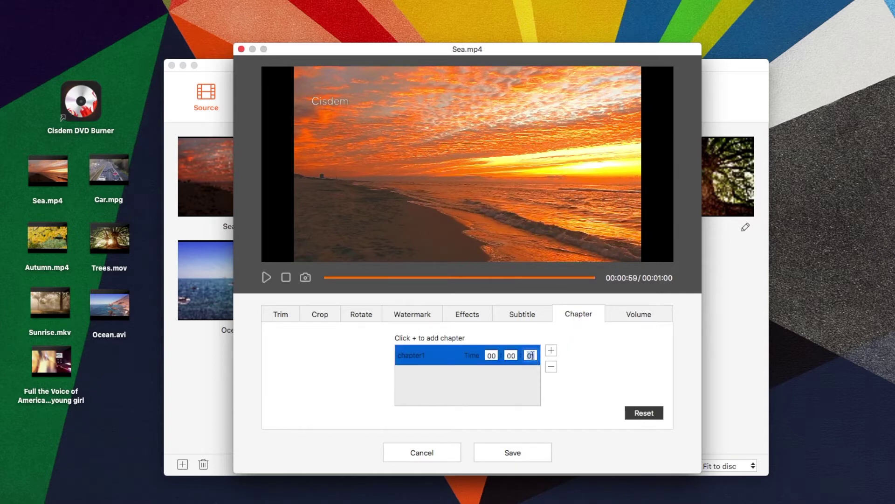
type("15")
left_click(551, 350)
left_click(530, 376)
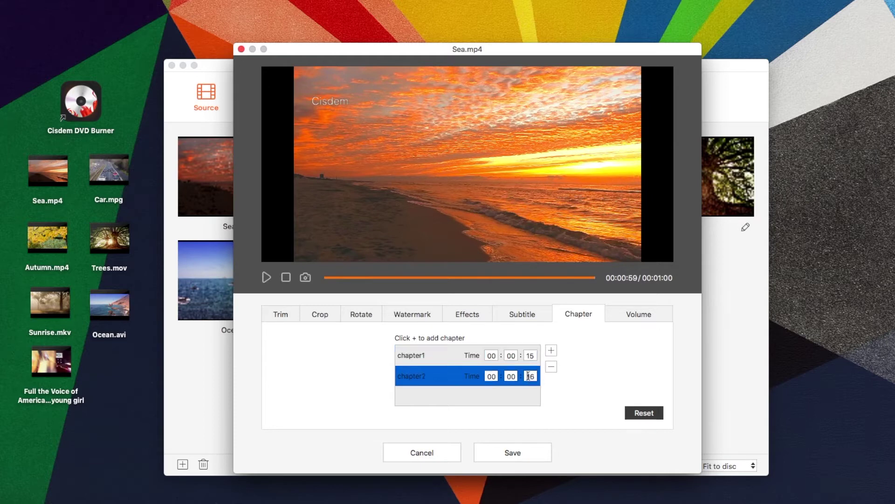
double_click(528, 376)
type("42")
- Raise the clip's volume, enable a 1s fade-in, and save the edits
left_click(638, 319)
left_click_drag(466, 347, 502, 347)
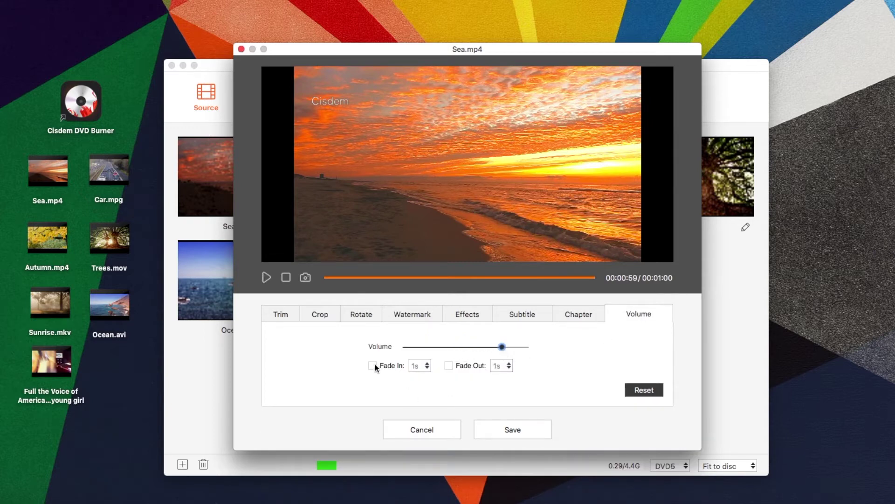
left_click(428, 369)
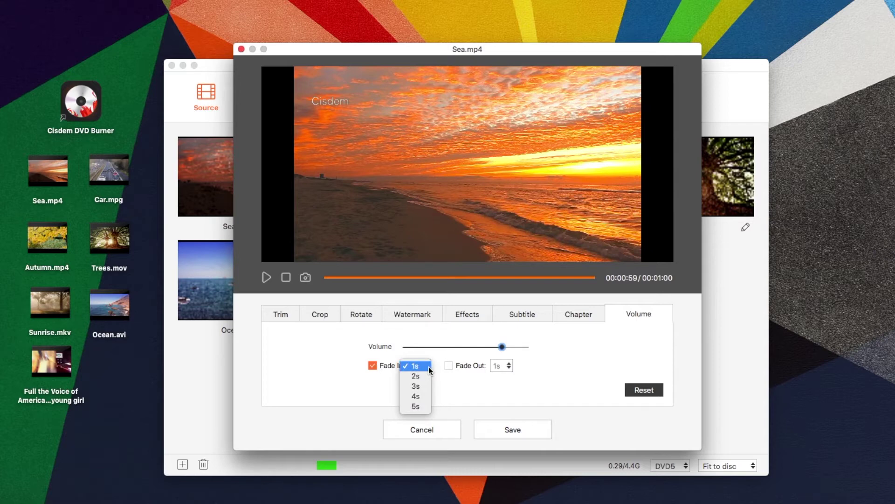
left_click(476, 400)
left_click(501, 429)
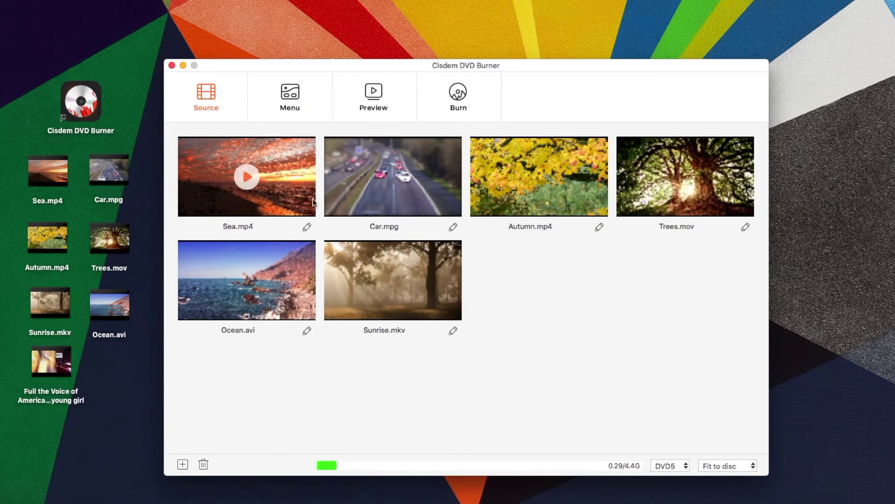
- Switch to the Menu designer, scroll the templates down to Winter, and toggle No Menu
left_click(293, 108)
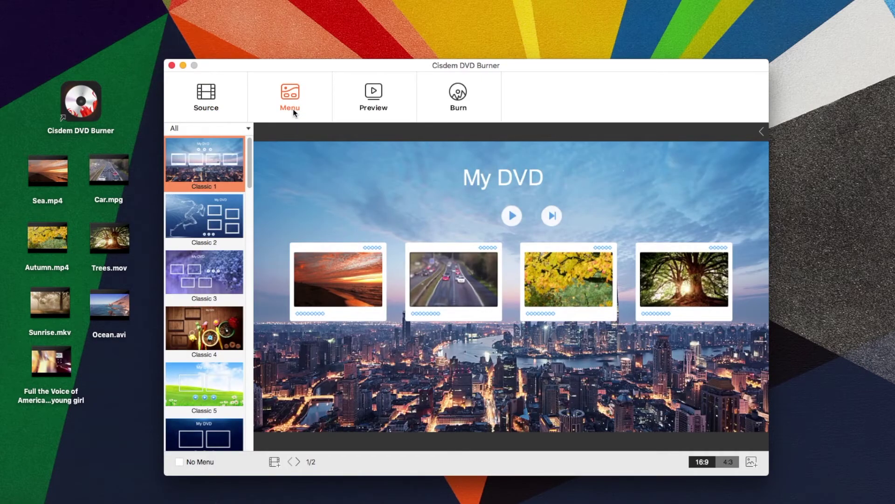
left_click_drag(250, 161, 242, 399)
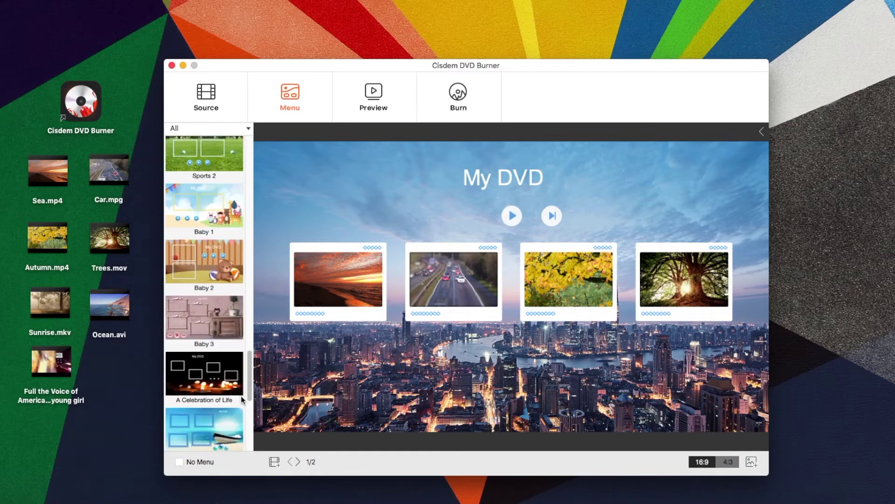
scroll(243, 400, "down", 6)
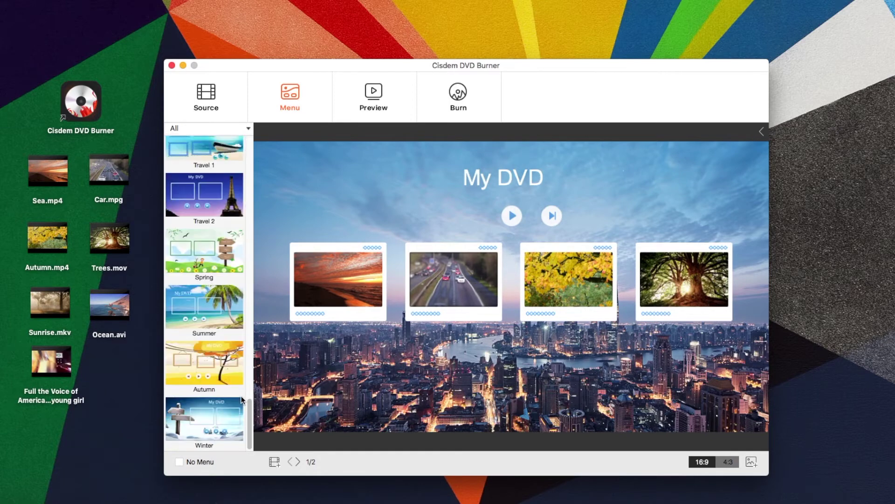
left_click(180, 462)
left_click(764, 133)
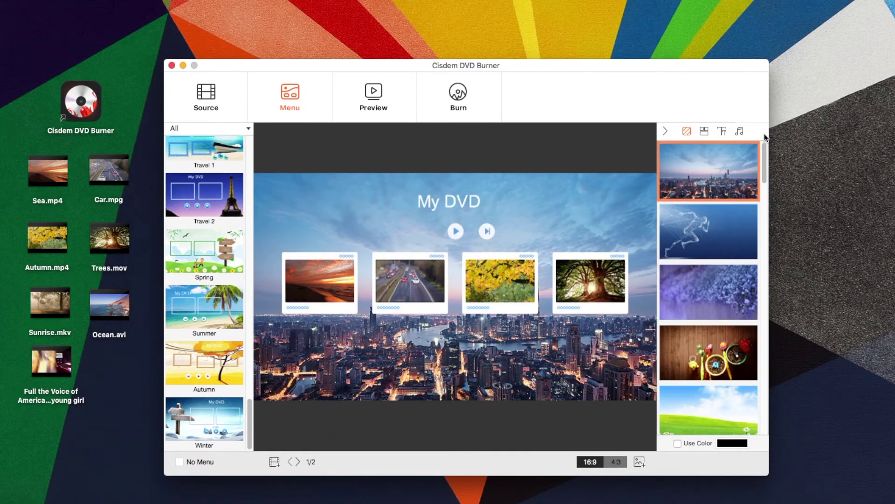
- Try the purple, birthday-cake, chalkboard and autumn backgrounds, settling on green grass
scroll(712, 223, "down", 1)
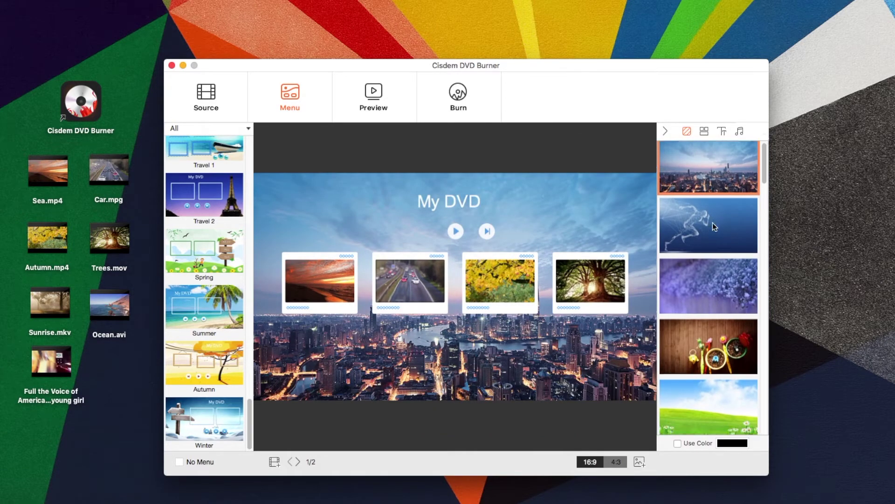
left_click(719, 310)
scroll(717, 304, "down", 3)
left_click(713, 295)
scroll(714, 296, "down", 3)
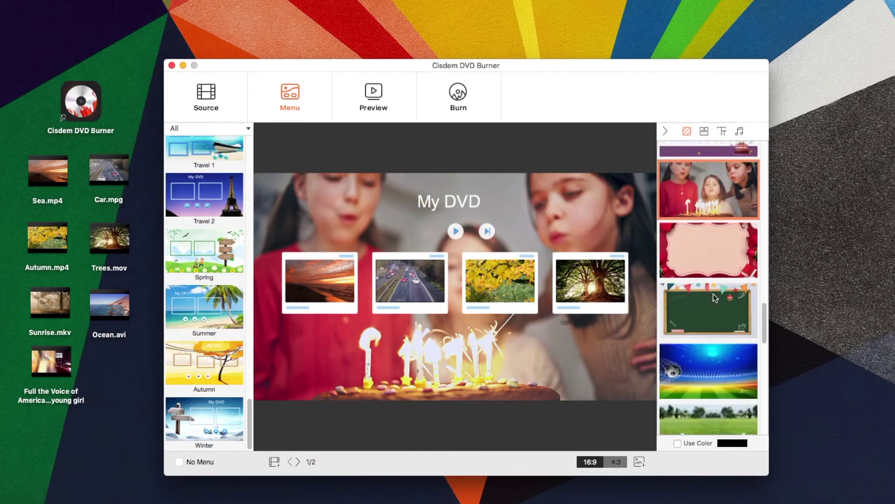
left_click(713, 296)
scroll(712, 292, "down", 3)
left_click(717, 317)
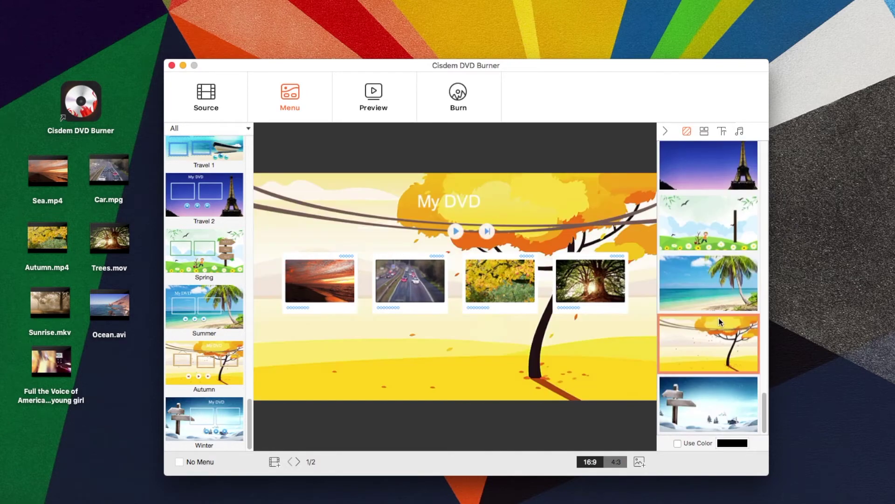
scroll(716, 315, "up", 8)
left_click(721, 395)
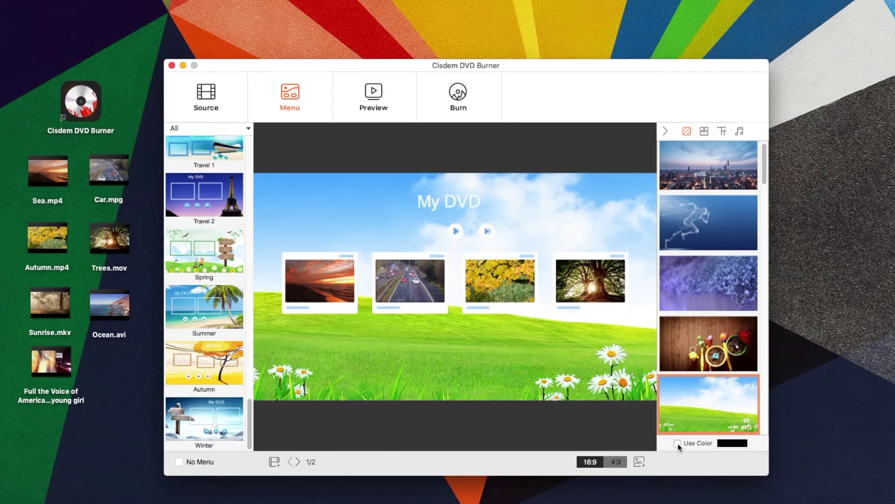
- Test a solid blue background colour, then return to the picture background
left_click(677, 443)
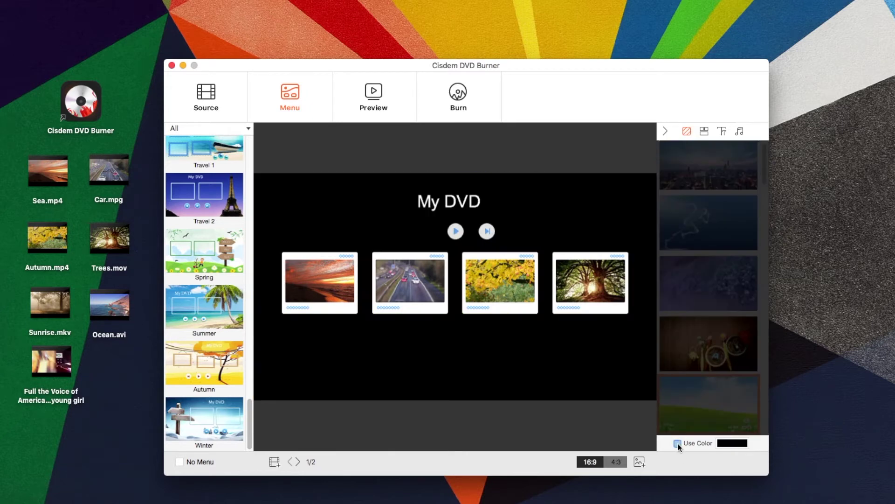
left_click(723, 441)
left_click(742, 297)
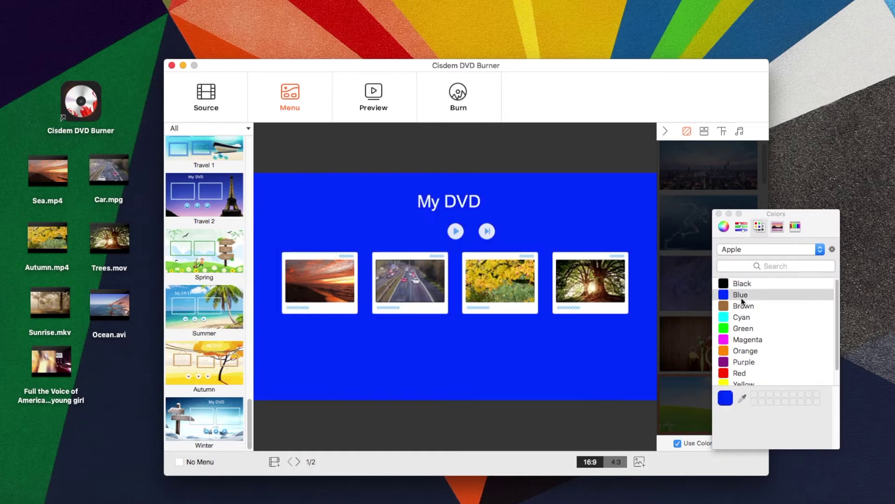
left_click(678, 444)
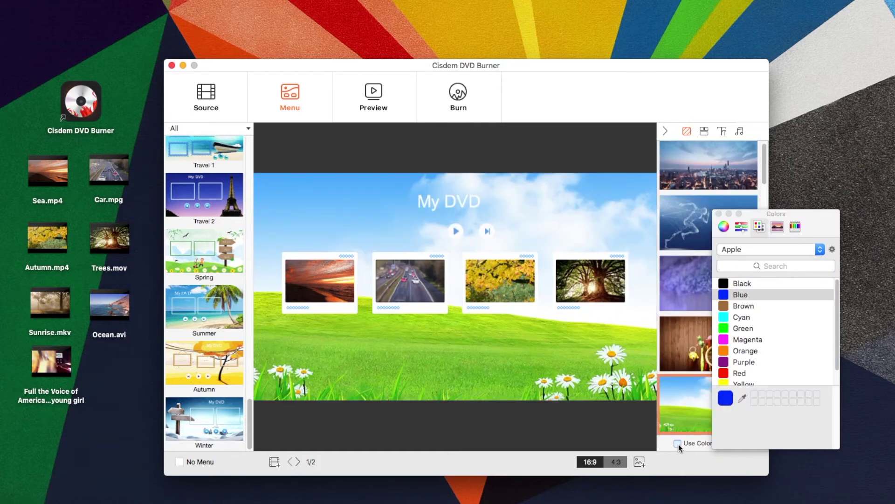
- Import background-image.jpg from Movies as the green-hills menu background
left_click(638, 463)
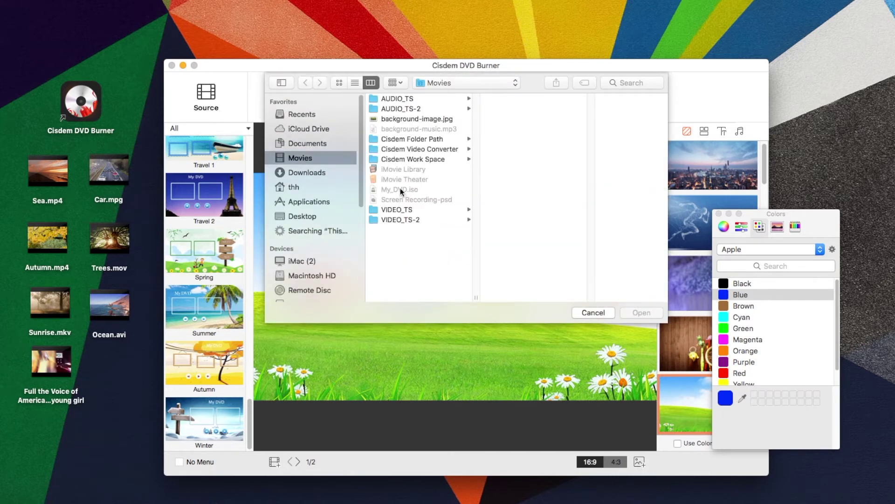
left_click(415, 119)
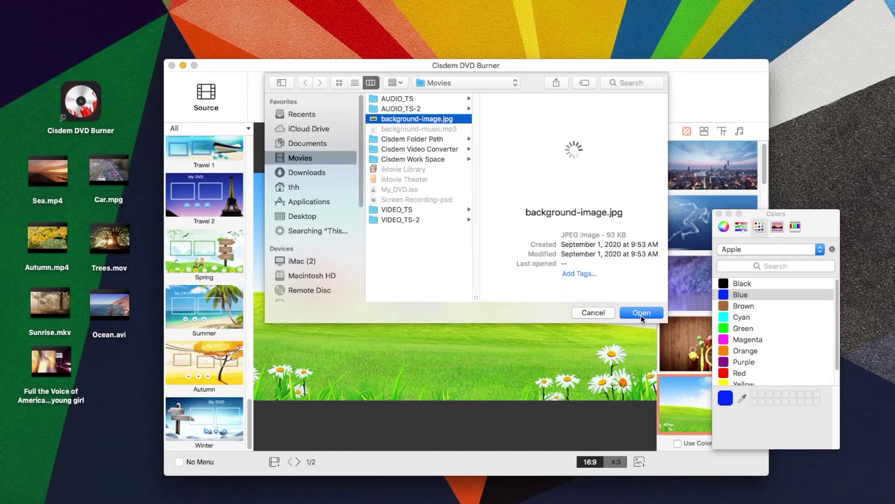
key("Return")
left_click(719, 214)
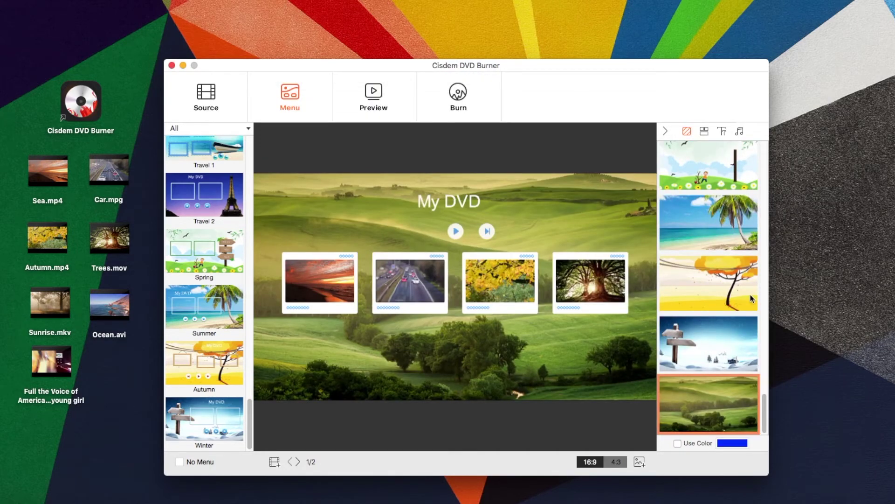
- Apply the rainbow SMILE! frame to the Sea.mp4 title button
left_click(703, 132)
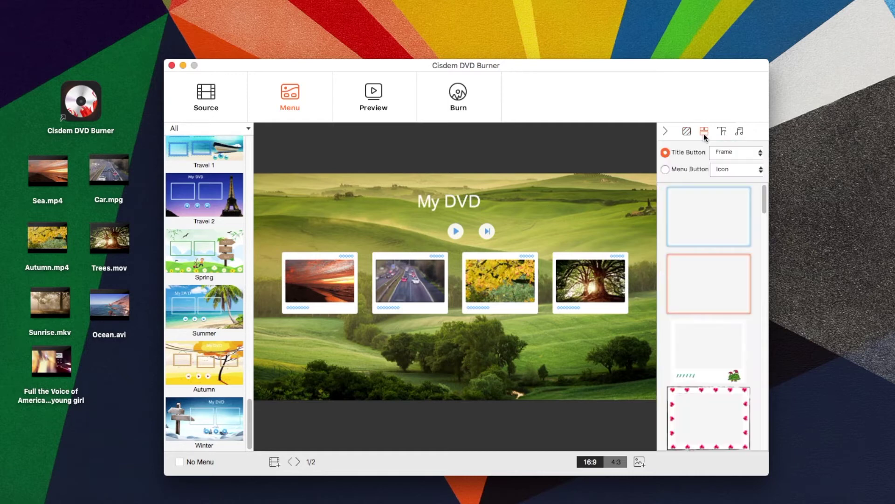
left_click(309, 287)
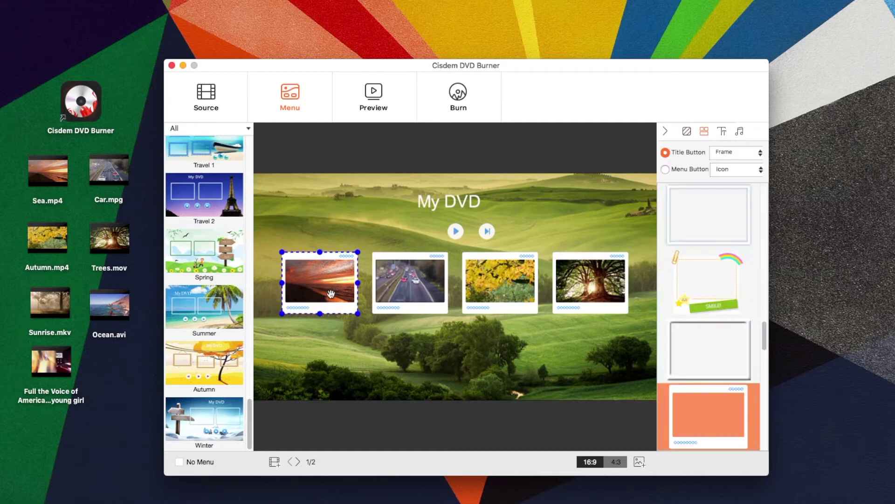
left_click(696, 272)
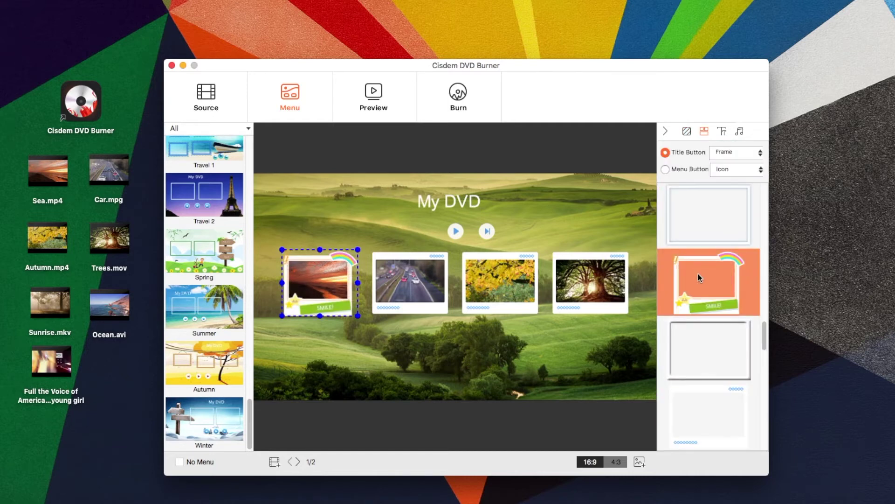
- Try the Frame & Label and Label styles, then keep the title button at Frame
left_click(761, 154)
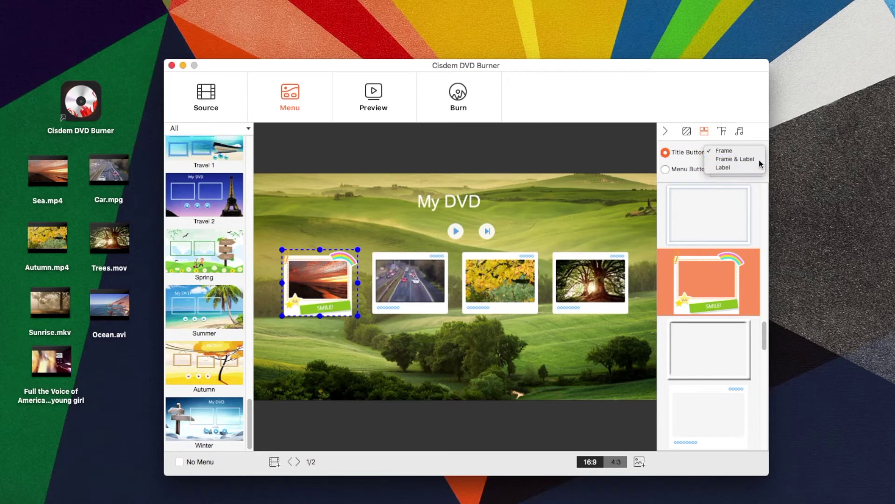
left_click(759, 161)
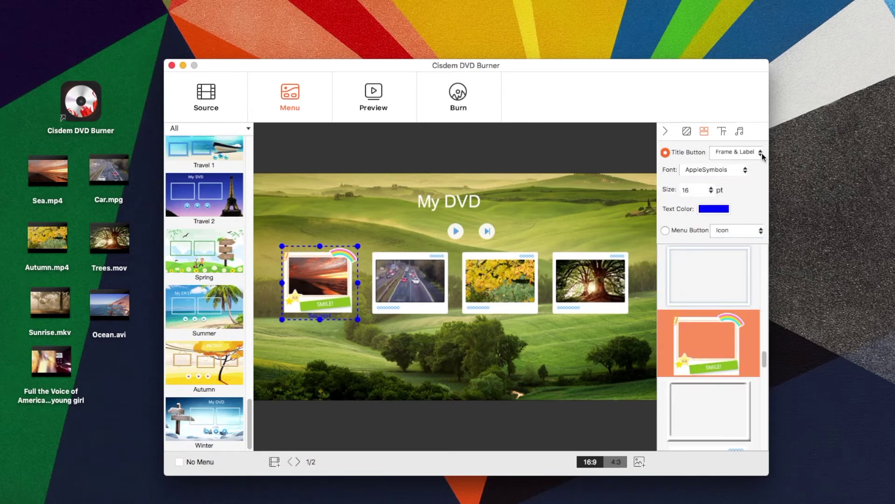
left_click(762, 153)
left_click(752, 162)
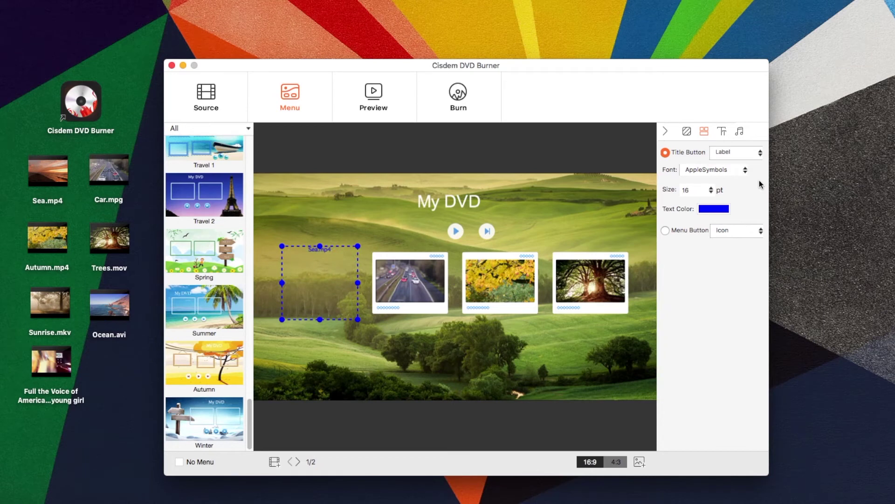
left_click(755, 152)
left_click(747, 136)
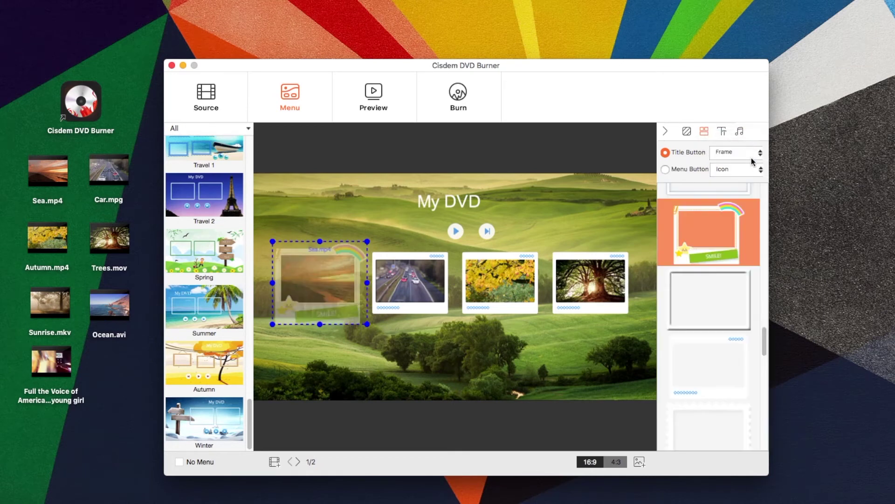
- Restore the Previous button and switch previous, play and next from cyan to dark-blue round icons
left_click(665, 169)
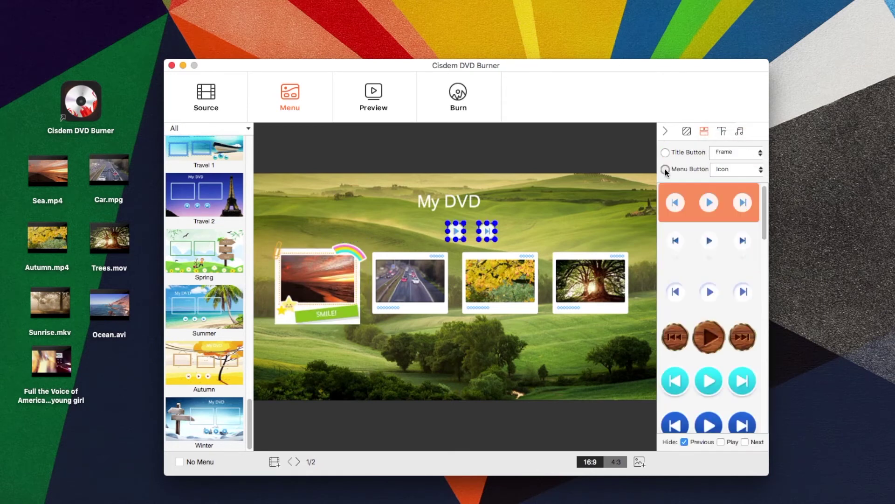
left_click(536, 235)
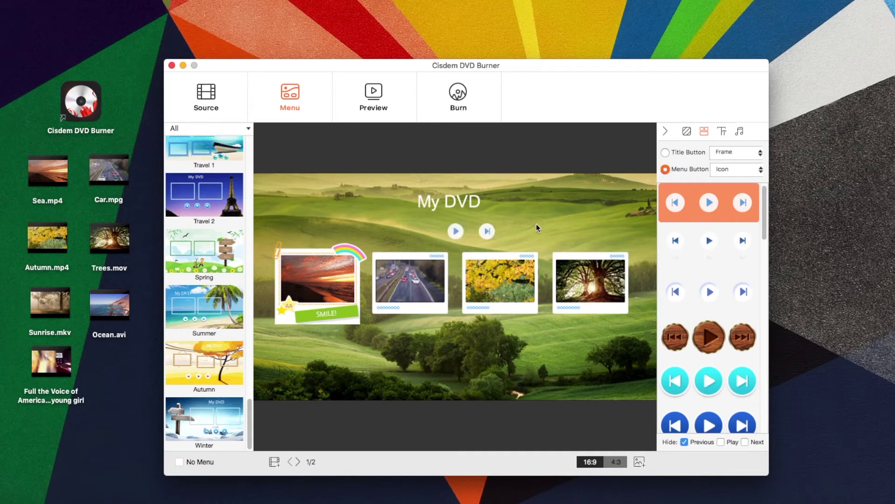
left_click(688, 443)
left_click(733, 364)
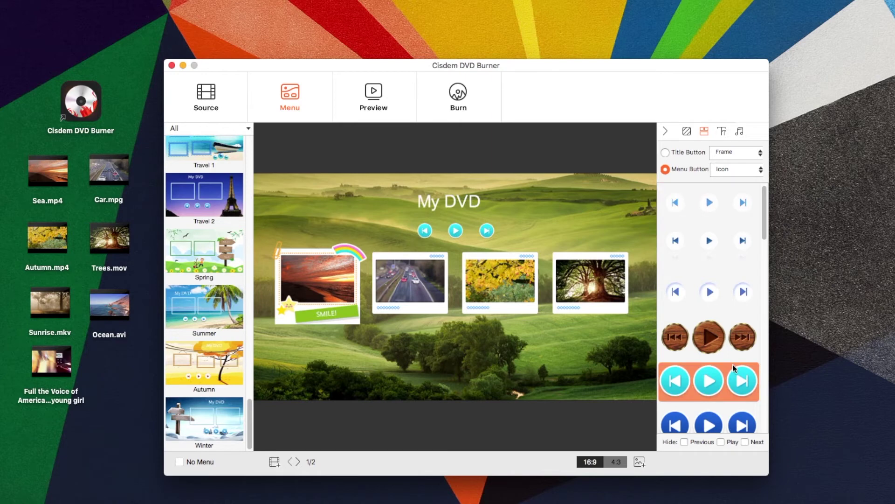
scroll(732, 365, "down", 2)
left_click(730, 390)
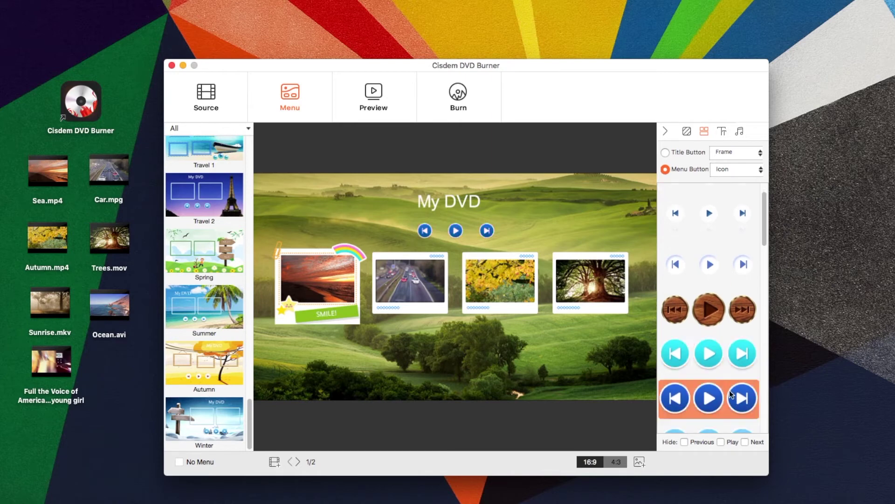
scroll(730, 390, "down", 15)
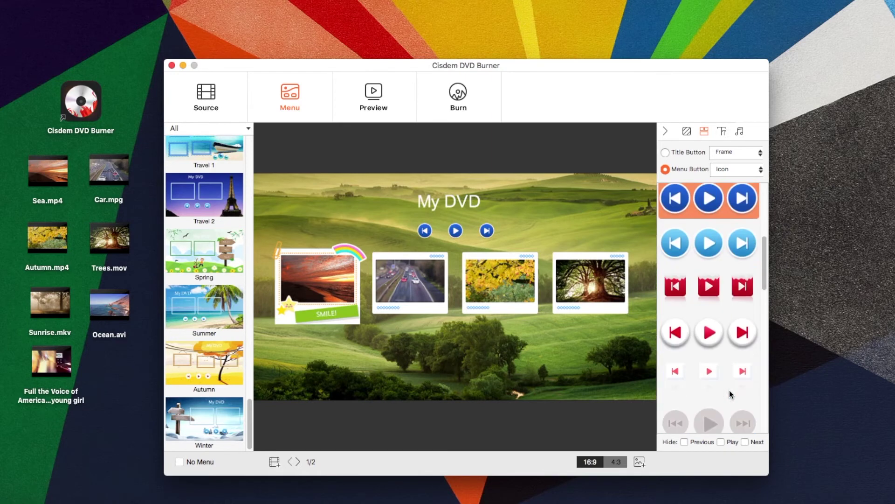
scroll(729, 390, "down", 10)
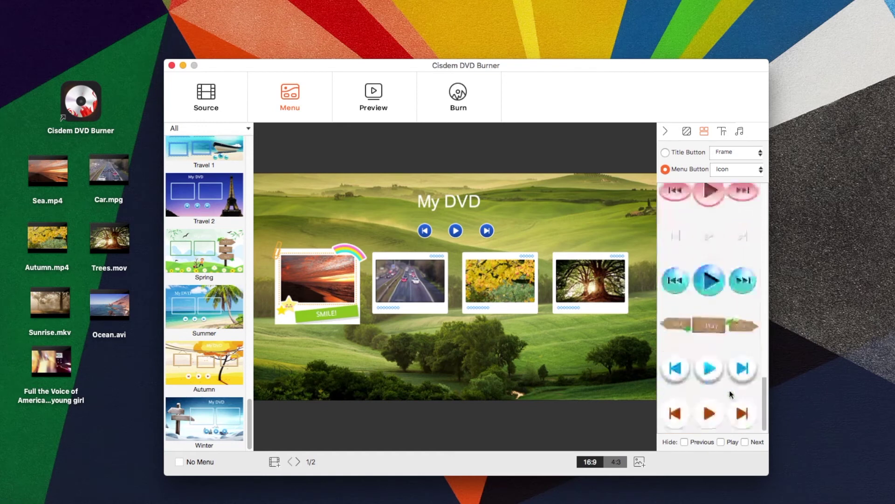
left_click(724, 134)
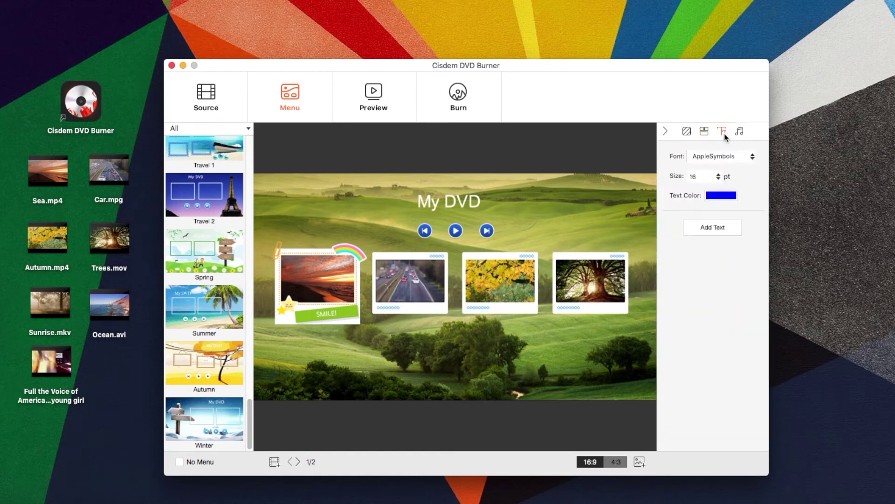
- Rename the menu title from 'My DVD' to 'Travel'
left_click(471, 207)
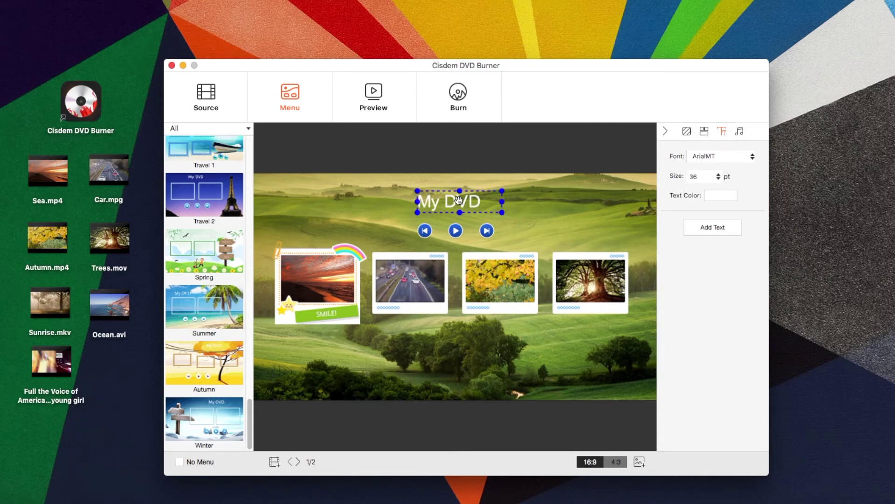
double_click(459, 199)
key("BackSpace")
key("BackSpace")
key("BackSpace")
key("BackSpace")
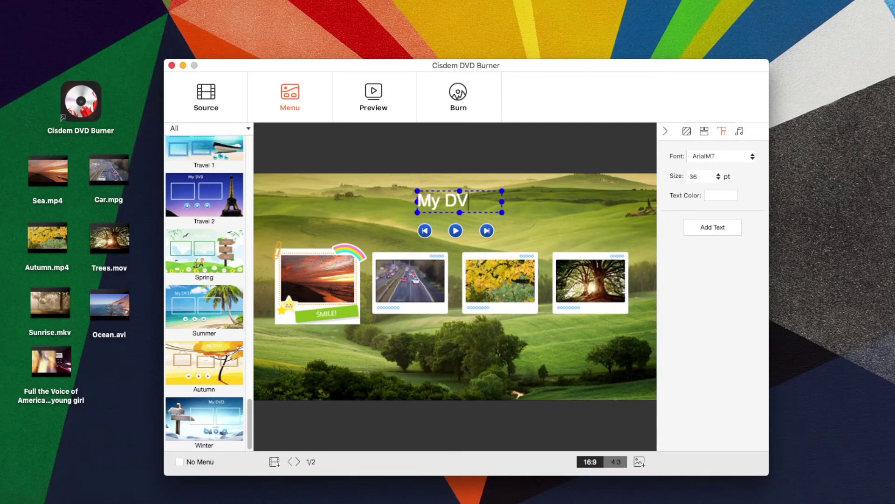
key("BackSpace")
key("BackSpace")
type("Travel")
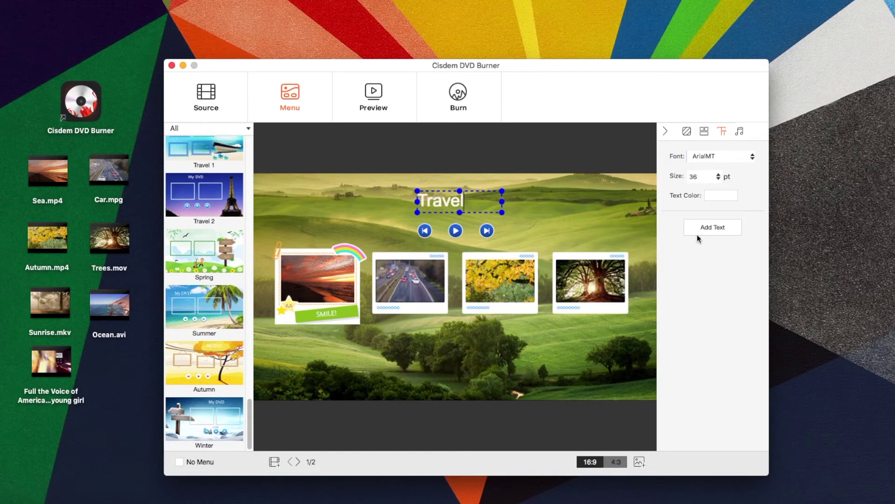
- Set the Travel title's text colour to black
left_click(721, 196)
left_click(742, 291)
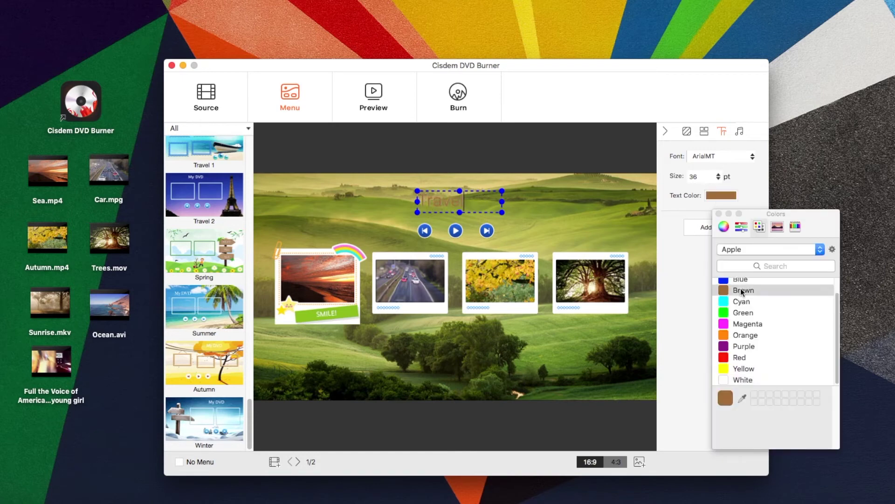
left_click(741, 358)
scroll(744, 361, "up", 2)
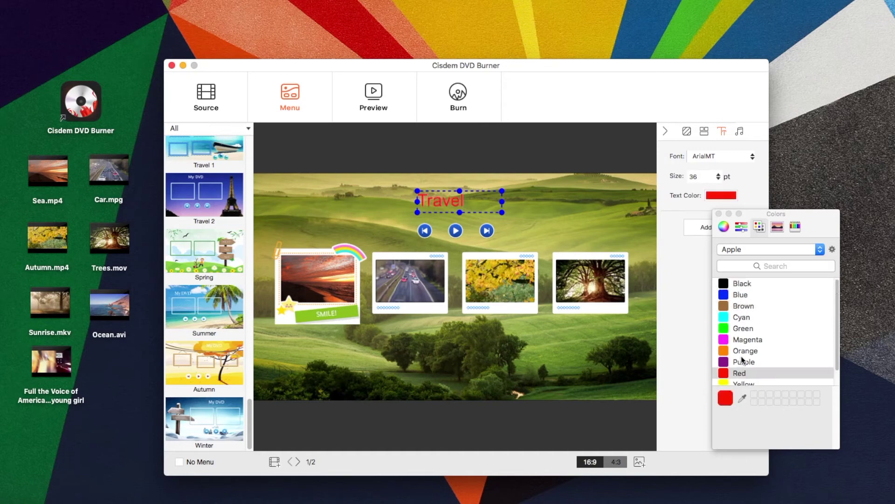
left_click(745, 286)
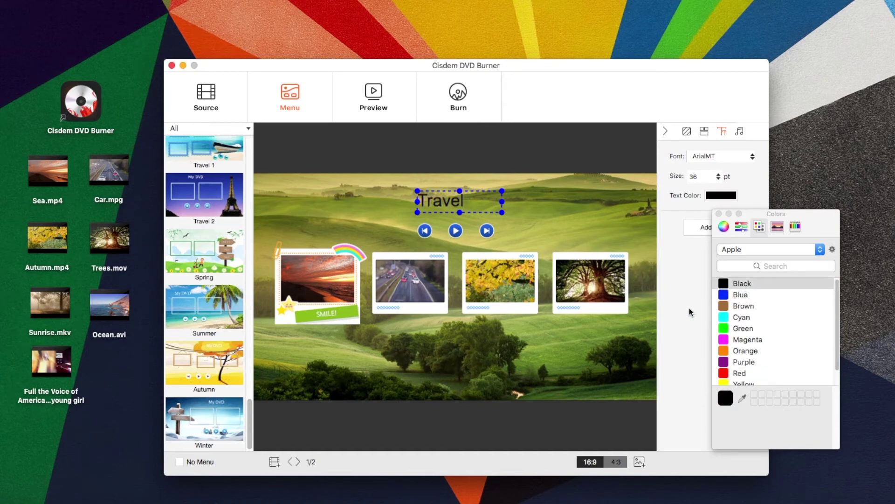
left_click(590, 226)
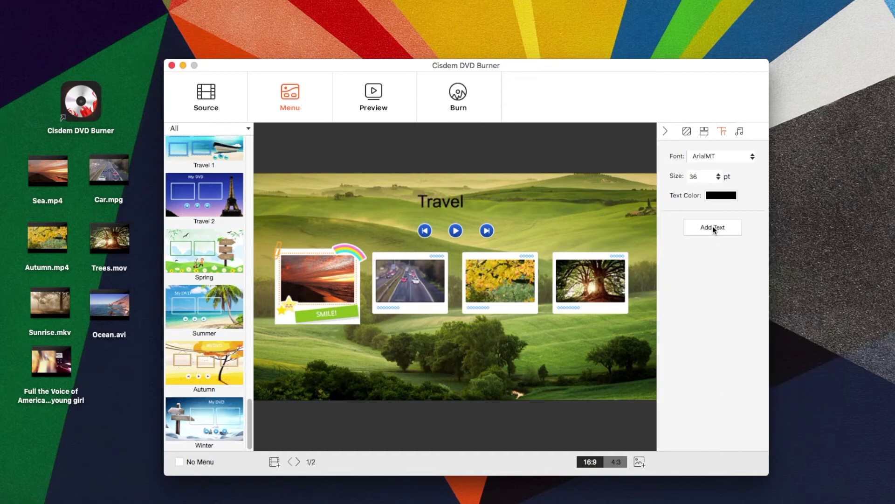
left_click(719, 213)
- Add two Text labels, one below the video thumbnails and one beside the Travel title
left_click(710, 226)
left_click_drag(449, 285, 546, 336)
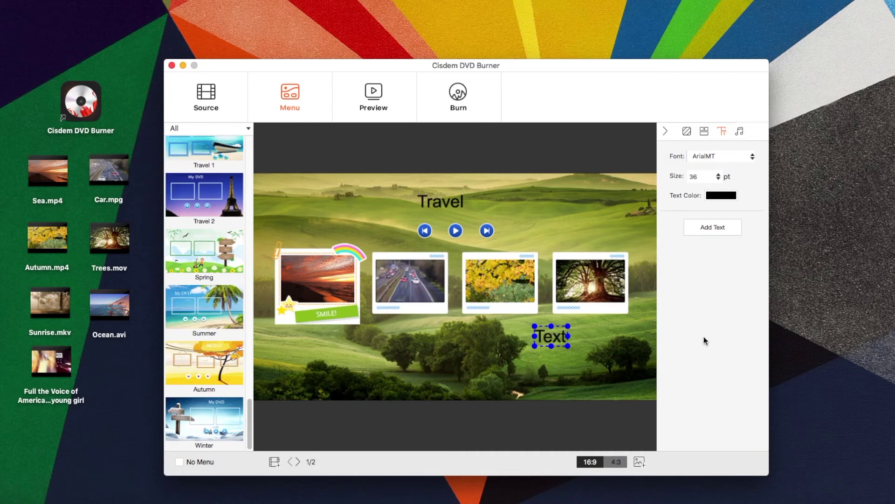
left_click(710, 226)
left_click_drag(450, 286, 547, 217)
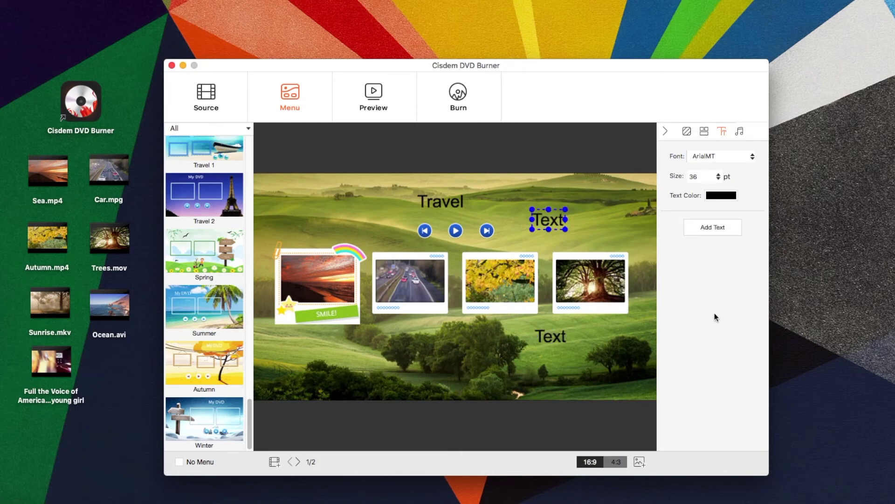
left_click(740, 132)
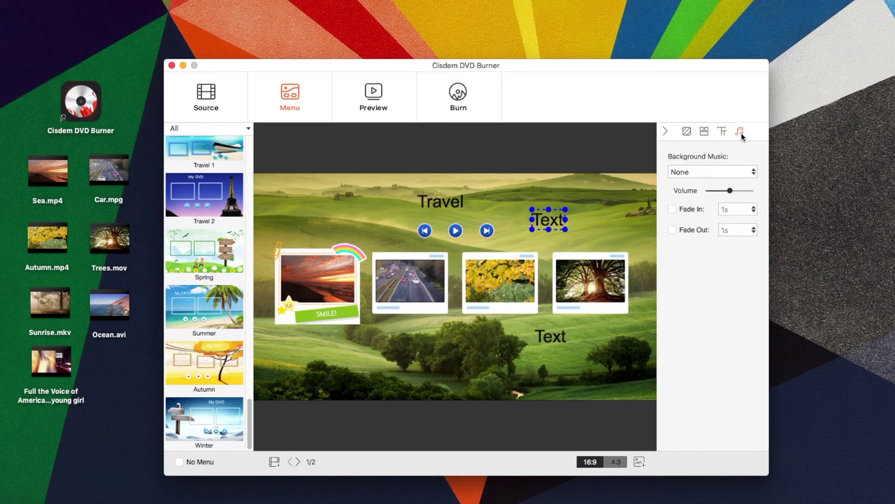
- Choose Other for Background Music and import background-music.mp3 from the Movies folder
left_click(754, 172)
left_click(722, 241)
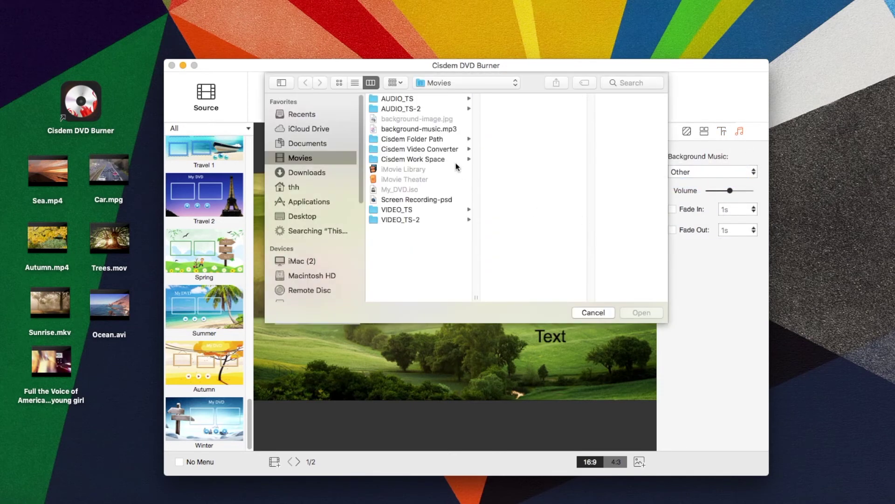
left_click(438, 131)
left_click(659, 311)
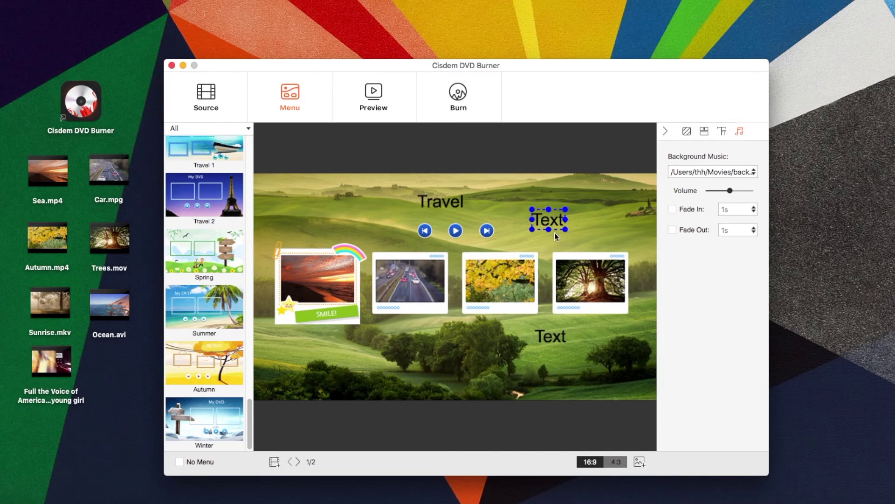
- Preview the DVD, playing titles 1 and 2, then returning to the menu
left_click(379, 108)
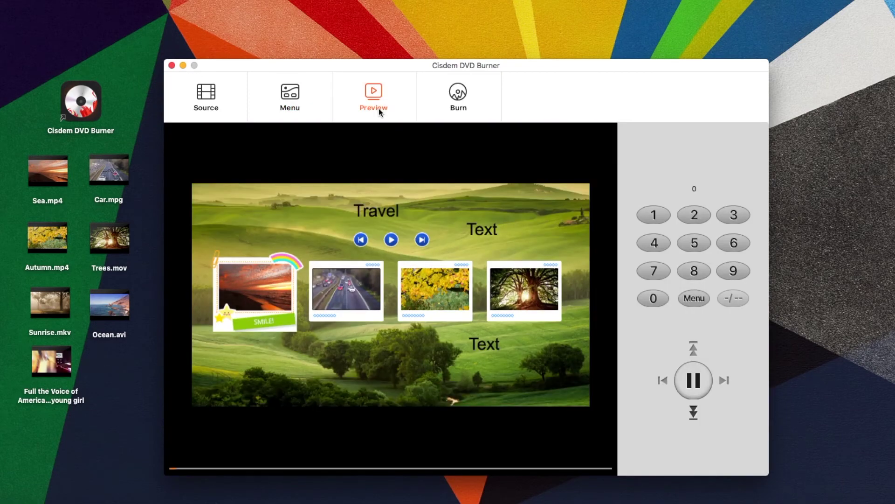
left_click(652, 214)
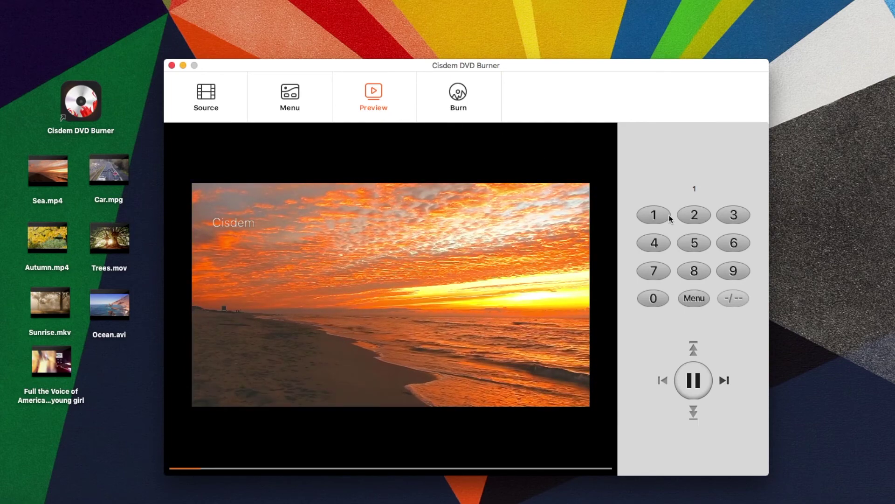
left_click(694, 215)
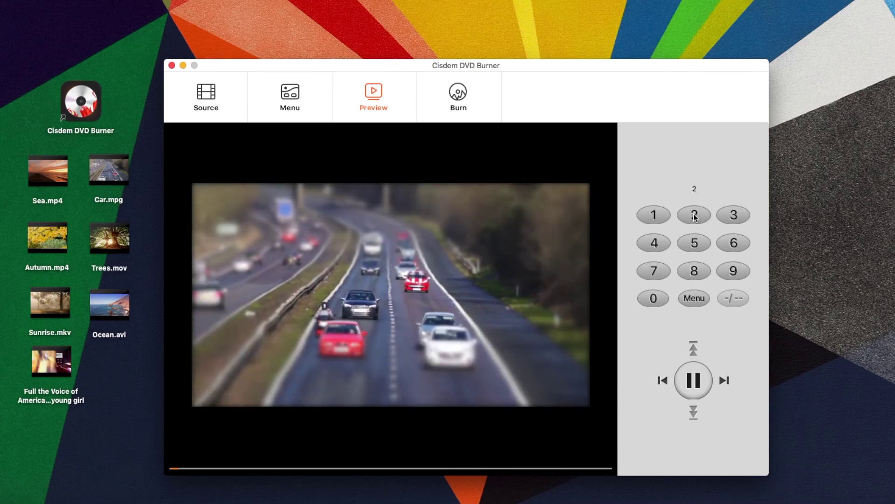
left_click(699, 302)
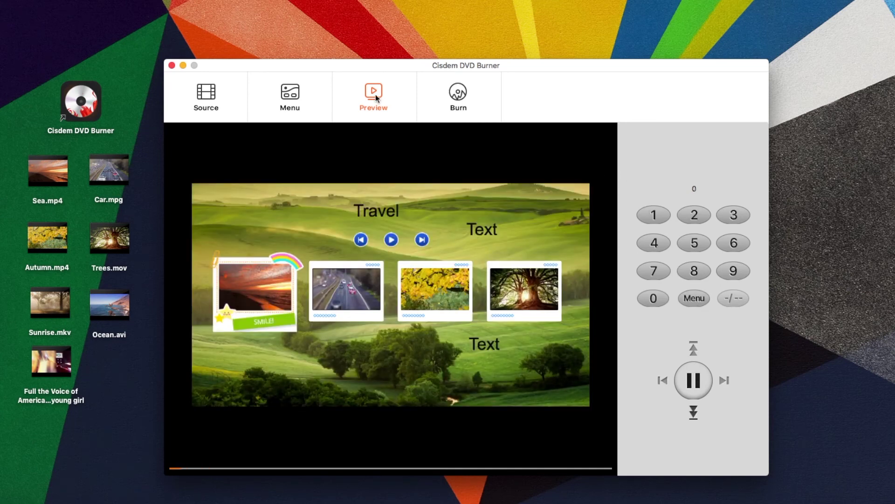
left_click(466, 106)
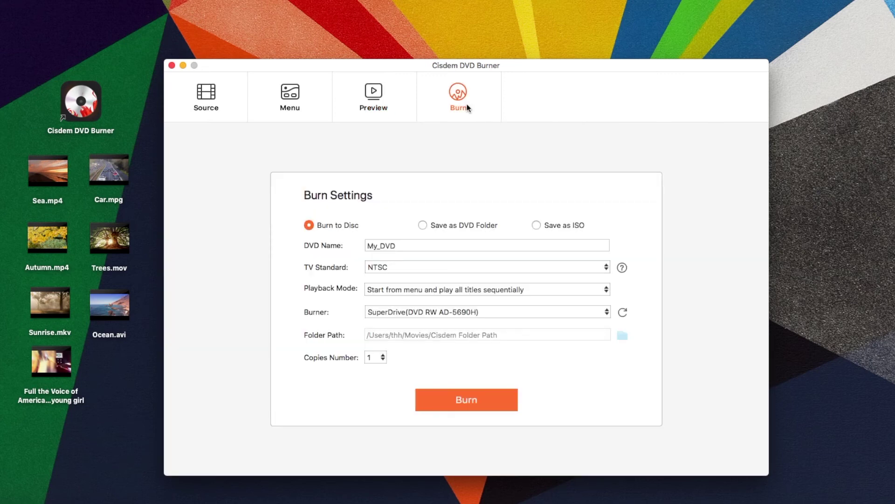
- Pick Austria in the TV Standard region list so the standard becomes PAL
left_click(623, 268)
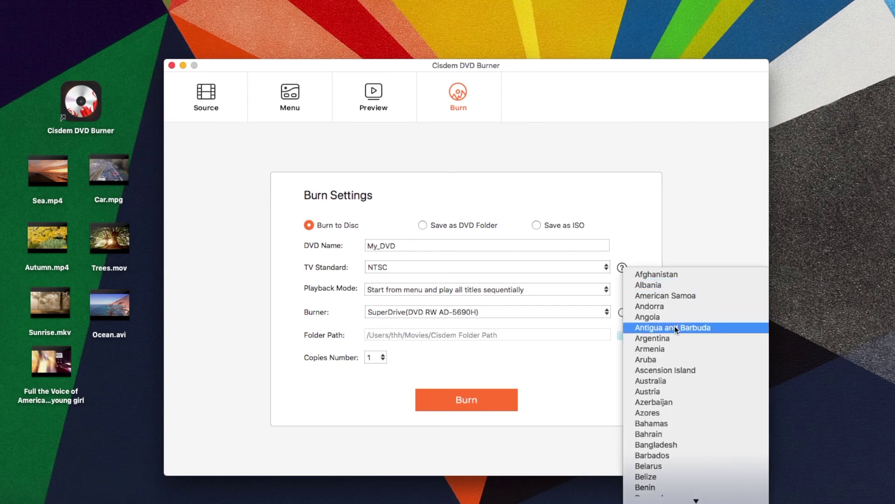
scroll(674, 326, "down", 3)
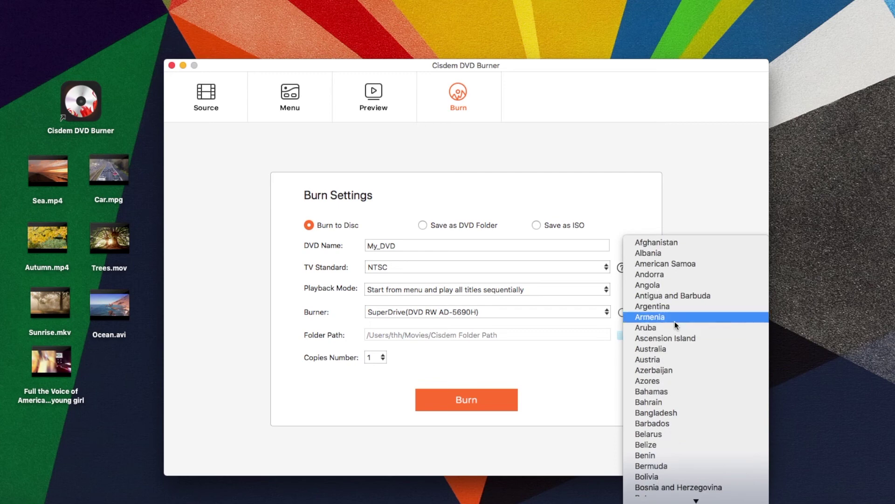
scroll(674, 321, "down", 2)
scroll(675, 320, "down", 7)
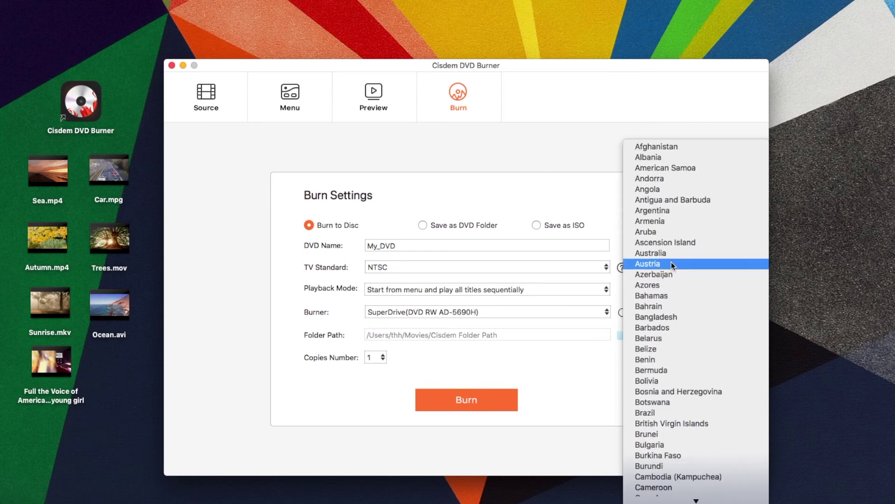
left_click(671, 262)
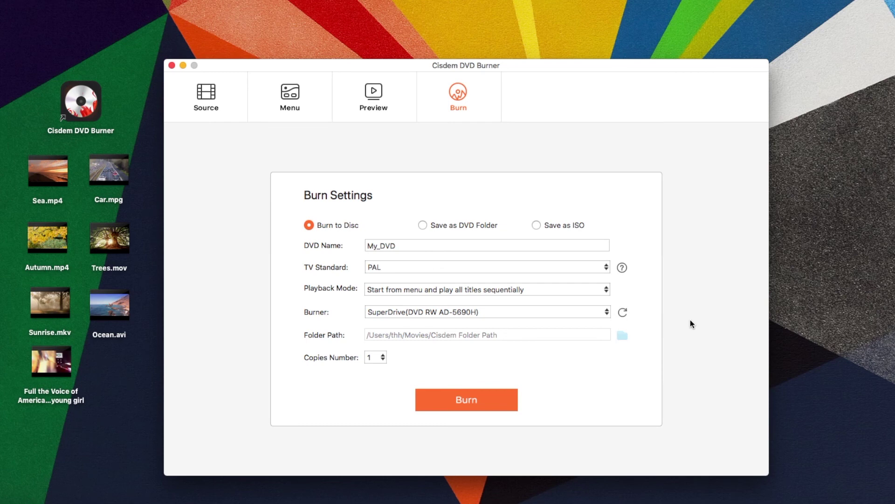
- Keep sequential playback from the menu and a single copy, then start the burn
left_click(607, 289)
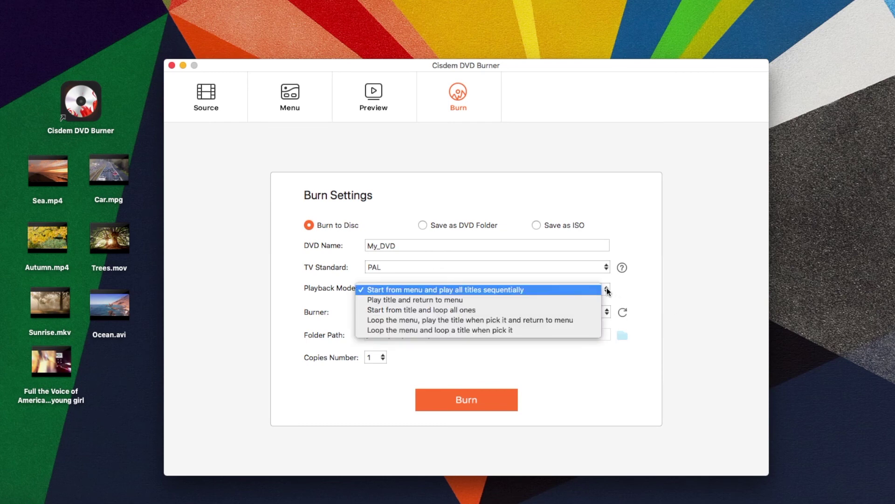
left_click(607, 291)
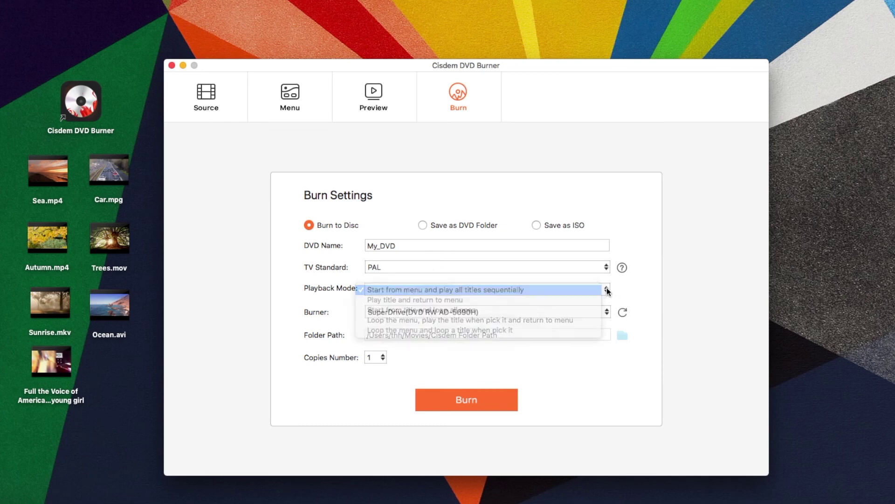
left_click(384, 358)
left_click(385, 358)
left_click(384, 358)
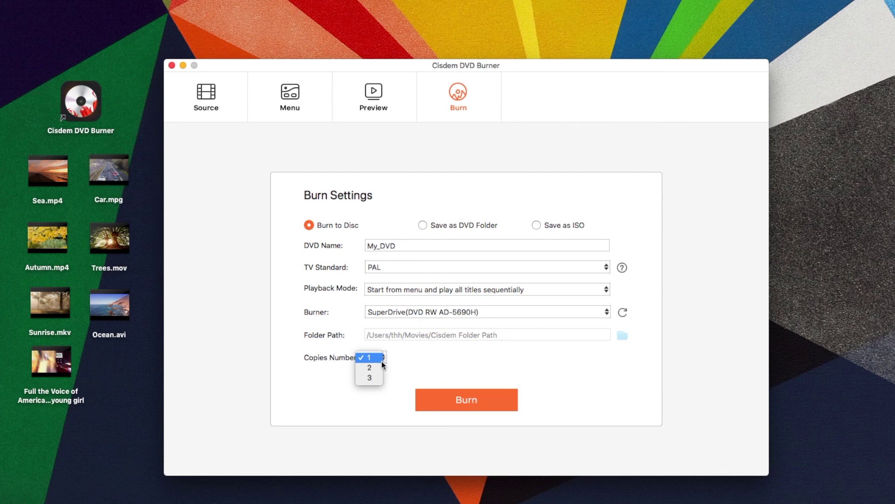
left_click(414, 359)
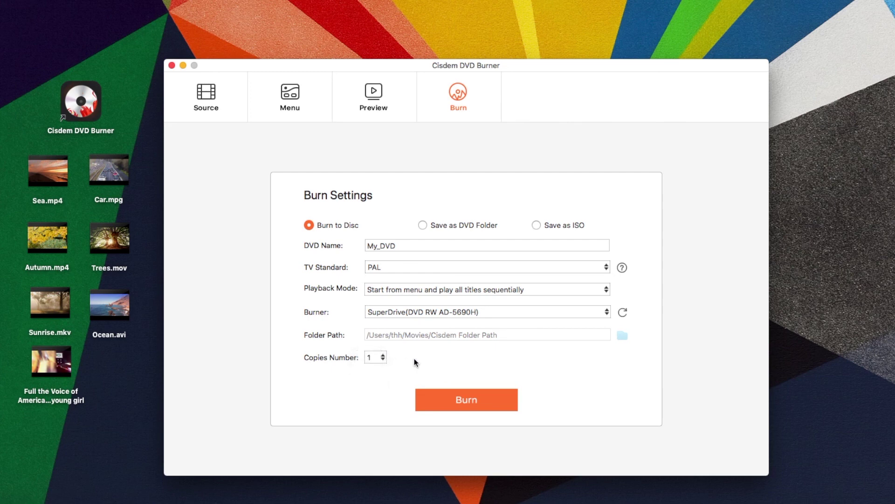
left_click(463, 401)
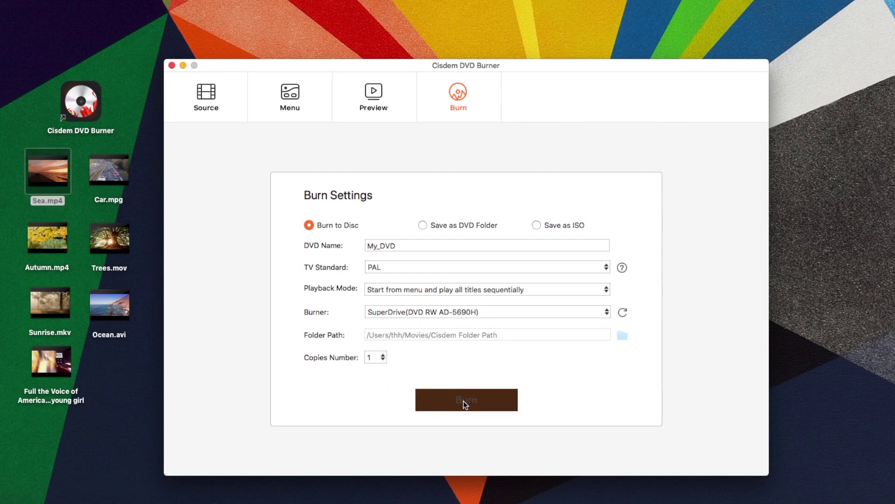